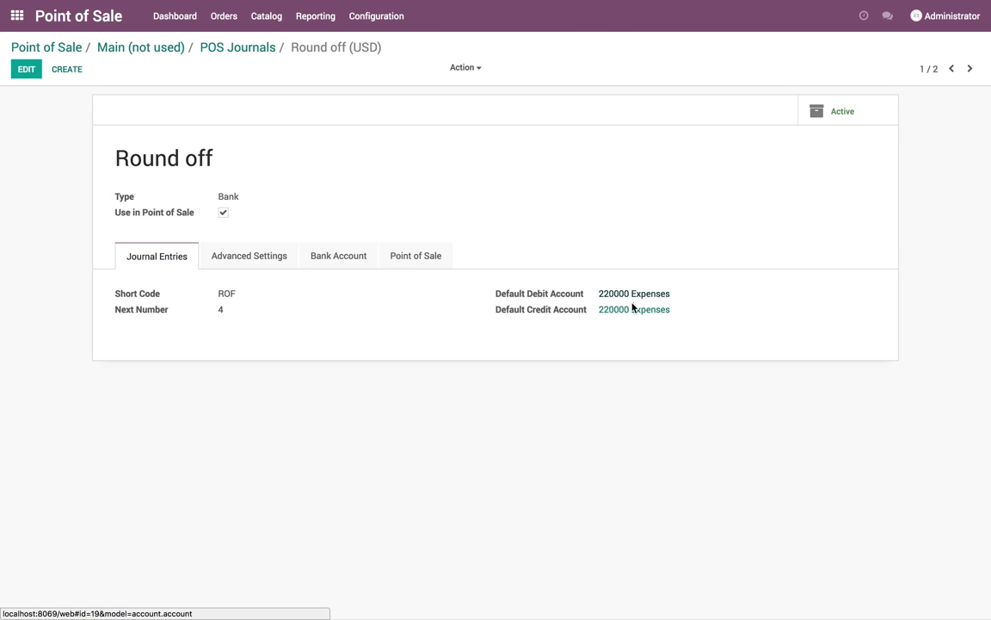
pyautogui.click(219, 197)
pyautogui.moveTo(220, 196); pyautogui.dragTo(263, 201)
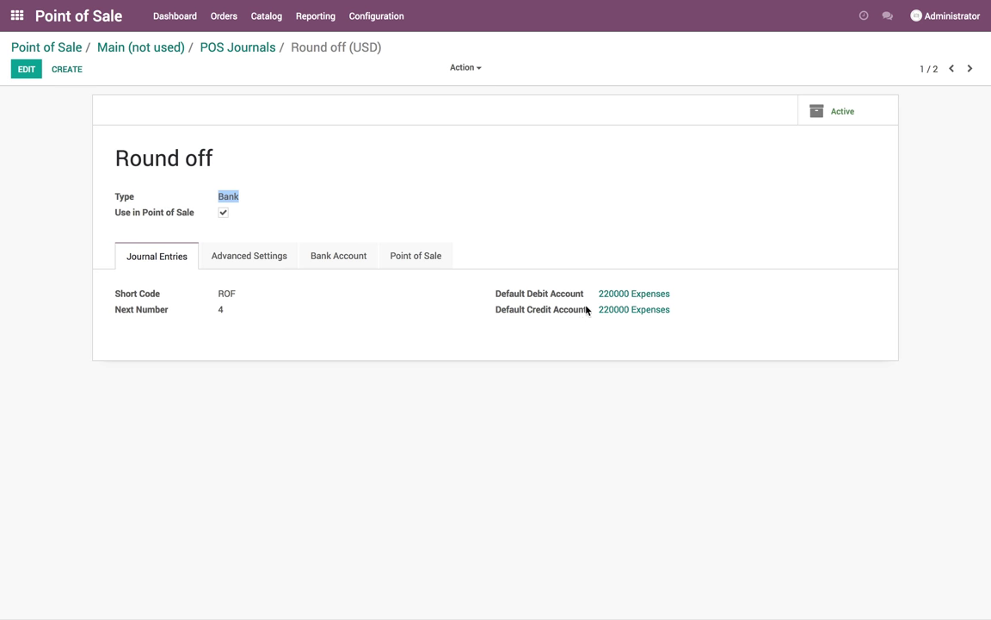
# Start a new session of the Main point of sale and add one Bacardi and one Capuccino to the order.
pyautogui.click(75, 52)
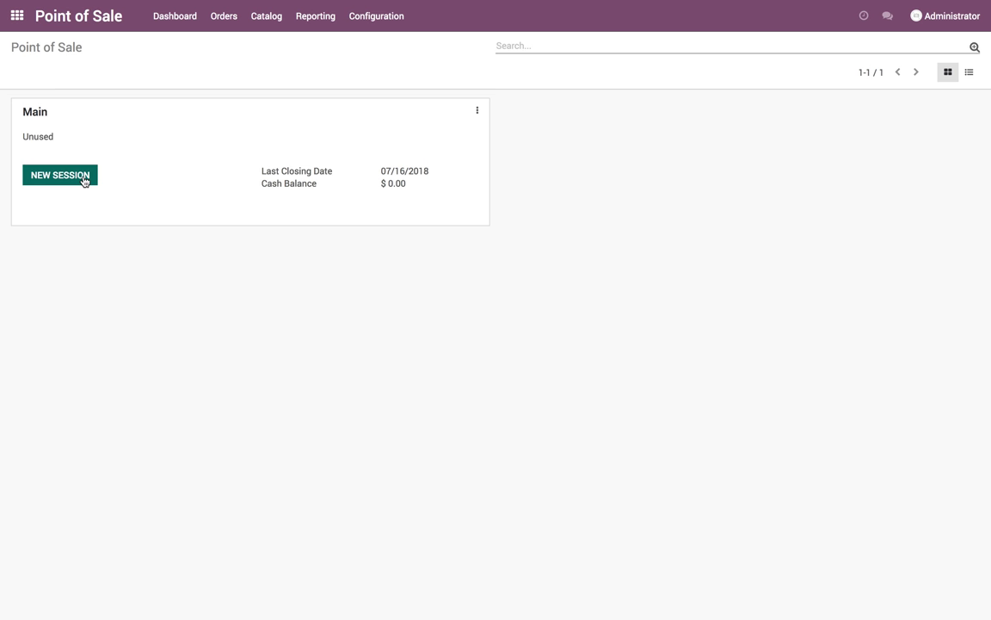
pyautogui.click(85, 182)
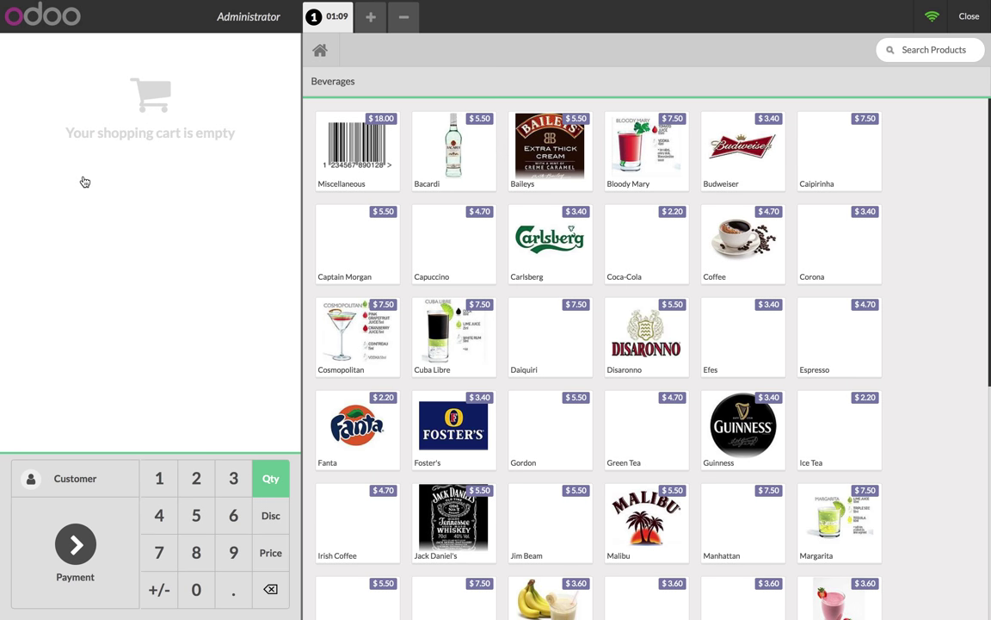
pyautogui.click(438, 185)
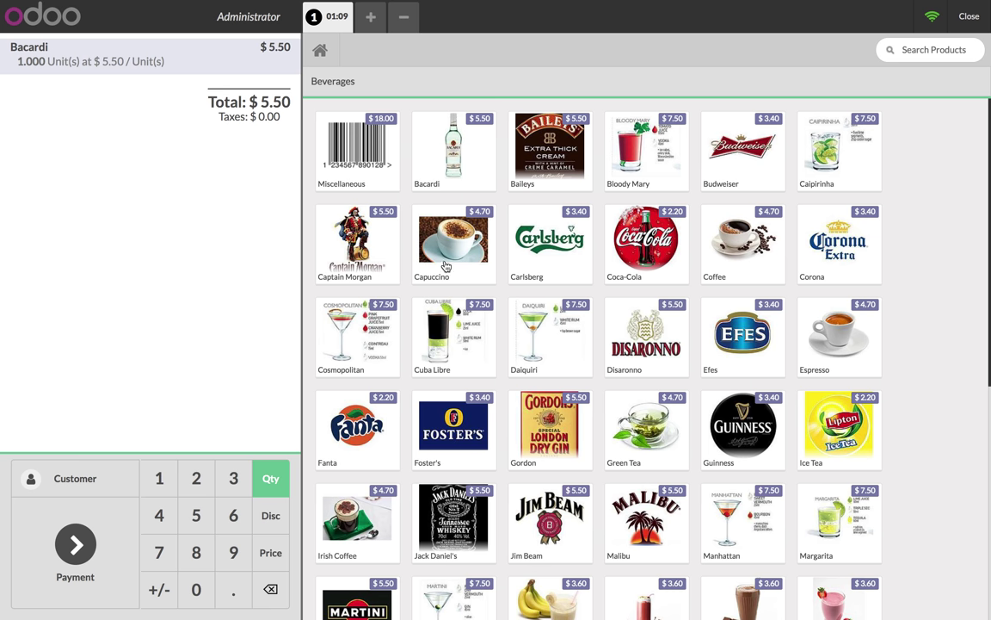
pyautogui.click(455, 252)
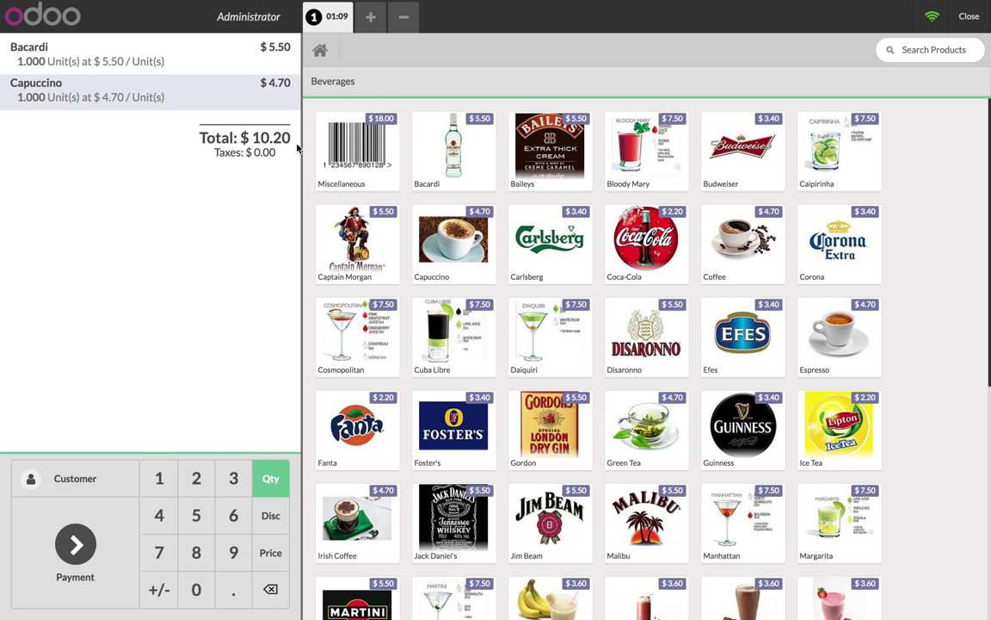
# Pay the order with 10.00 in Cash (USD) and 0.20 as Round off (USD), validate it and proceed to a new order.
pyautogui.click(105, 528)
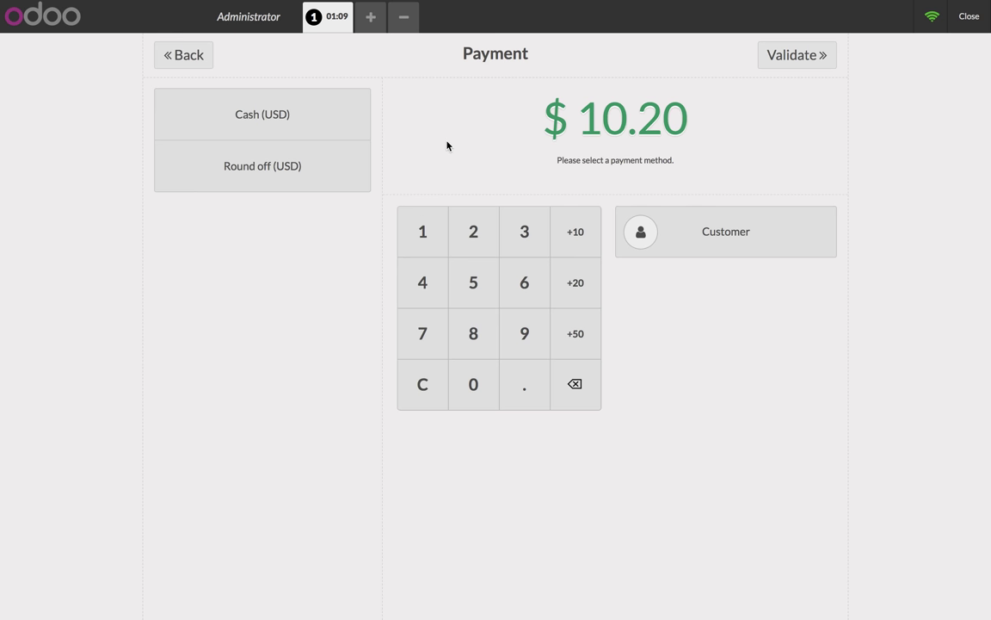
pyautogui.click(317, 125)
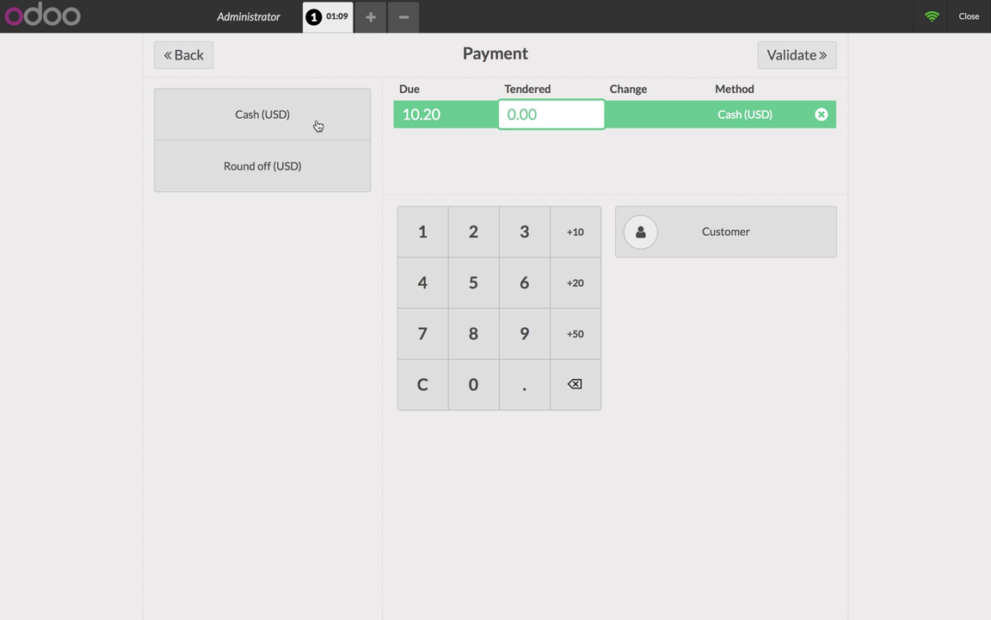
pyautogui.write('10')
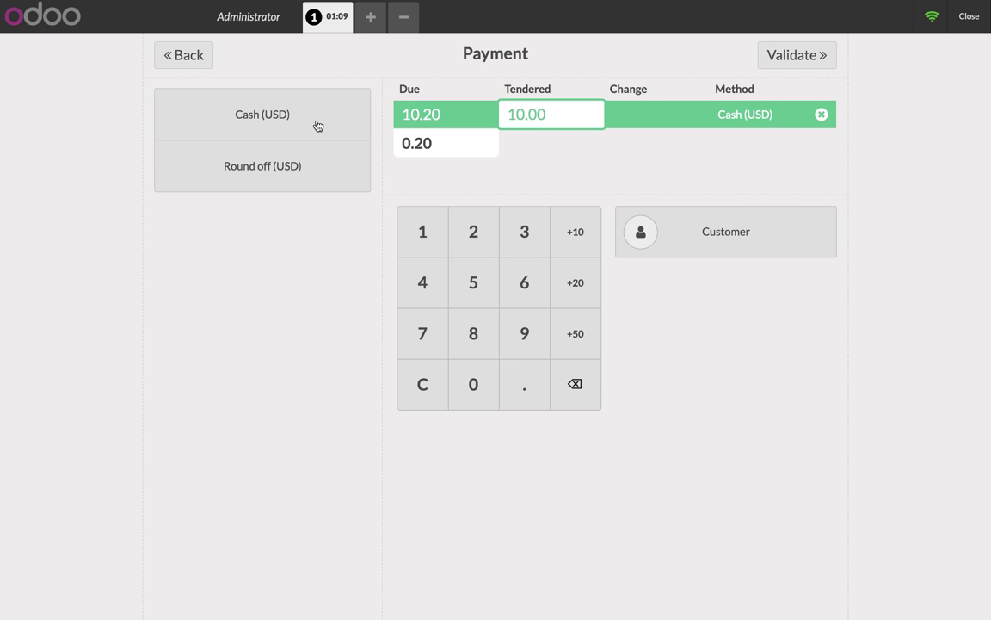
pyautogui.click(317, 171)
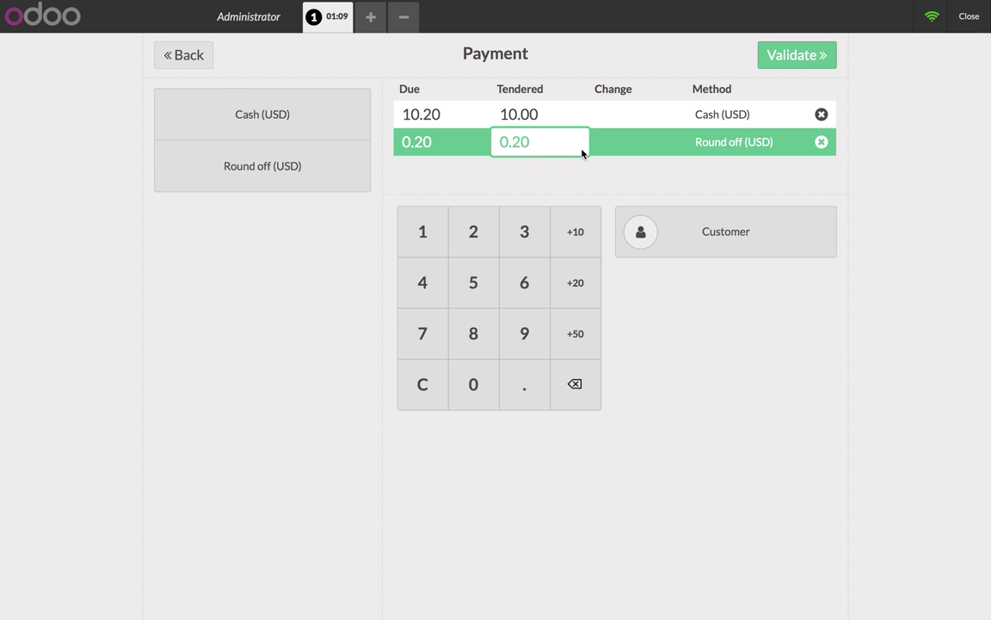
pyautogui.click(791, 57)
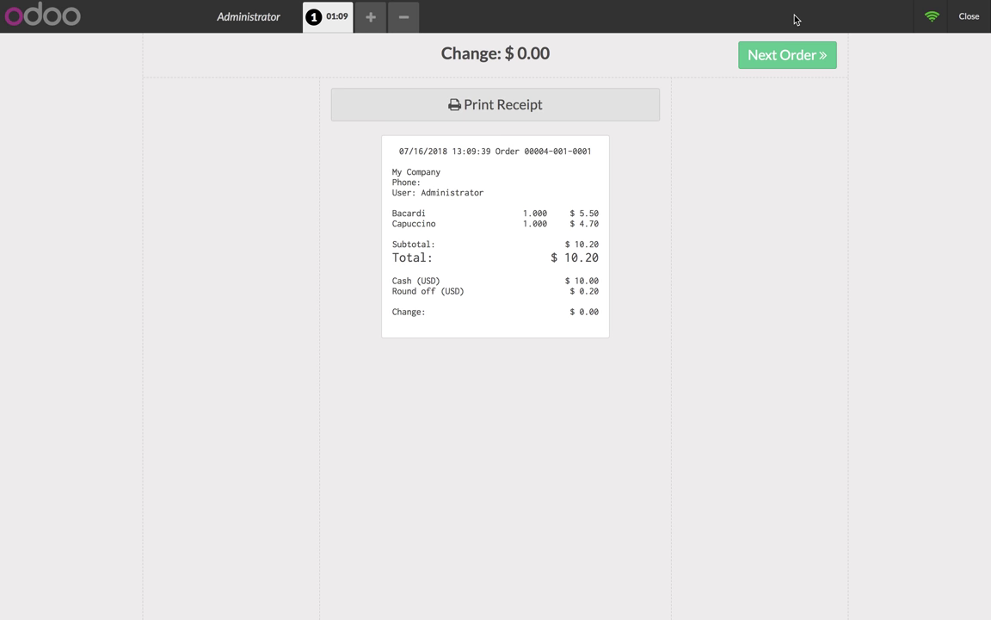
pyautogui.click(787, 53)
# Leave the selling screen and close the Main session, validating the closing and posting its entries.
pyautogui.click(968, 17)
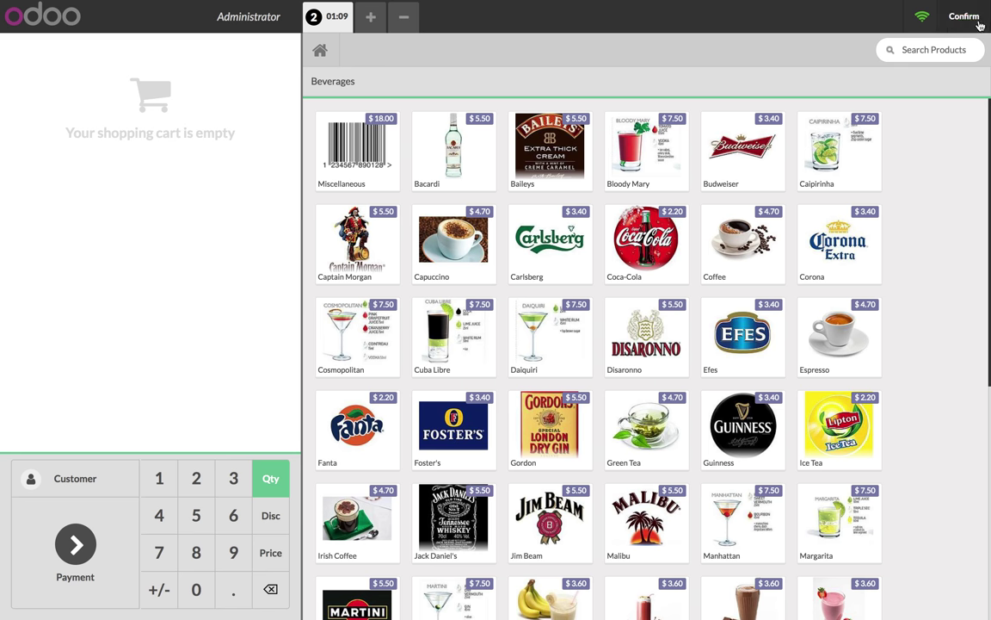
pyautogui.click(966, 17)
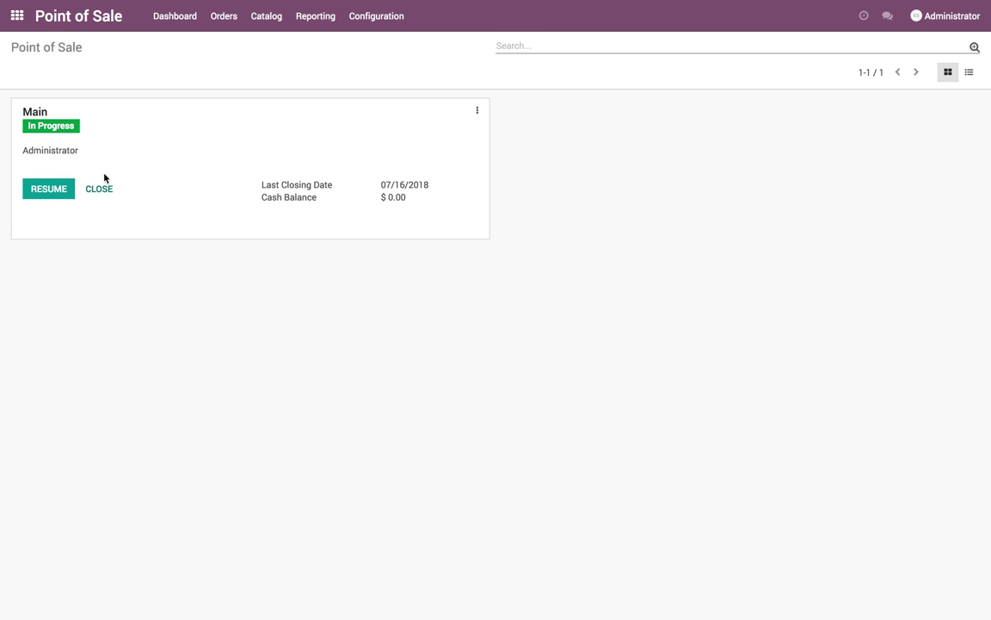
pyautogui.click(99, 190)
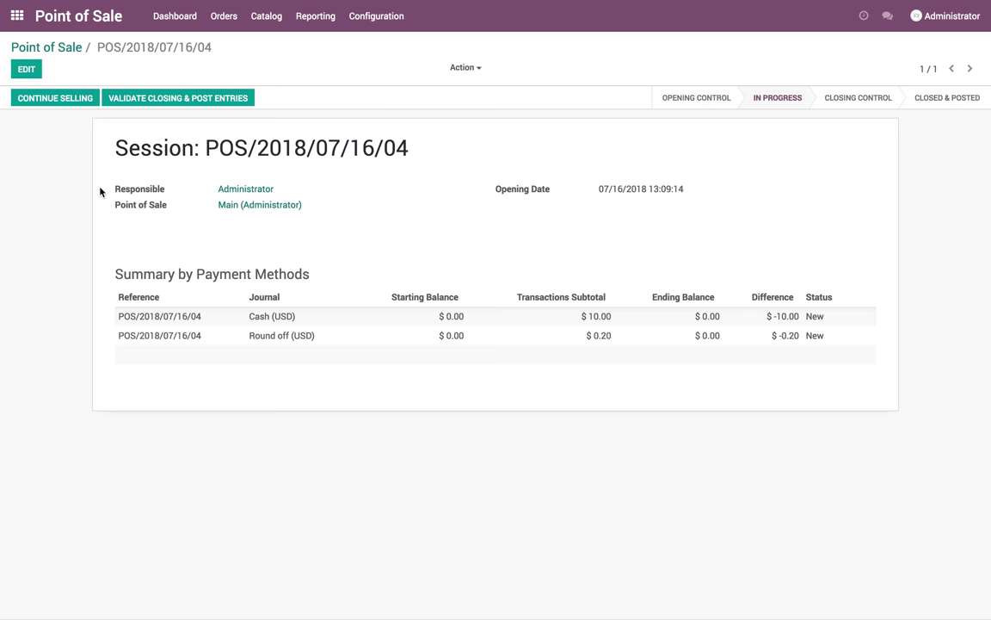
pyautogui.click(134, 101)
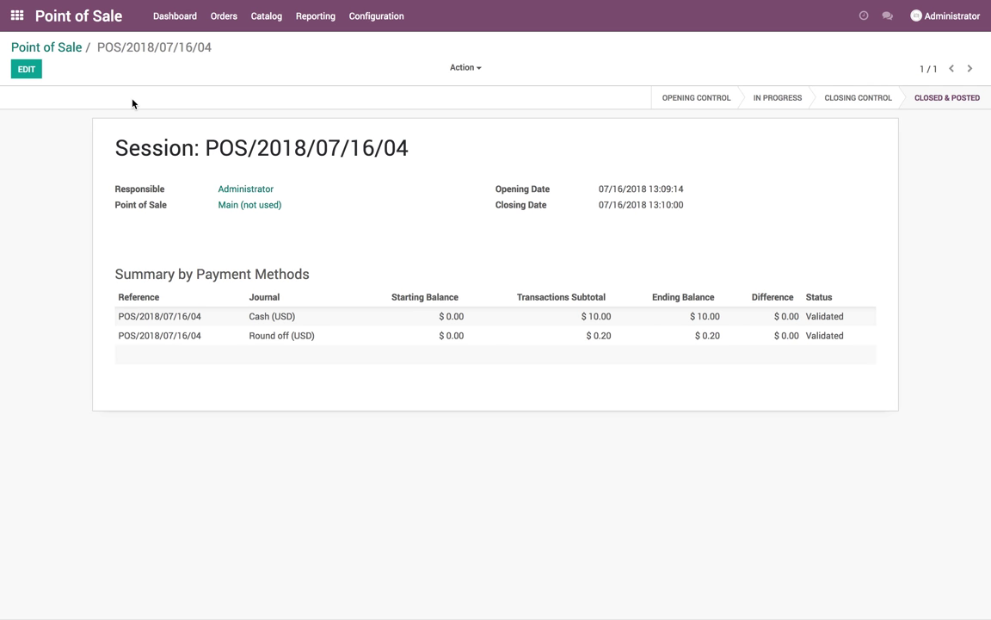
# Examine the 220000 Expenses account in Accounting's Profit and Loss report and its round-off entries in the General Ledger.
pyautogui.click(16, 27)
pyautogui.click(556, 148)
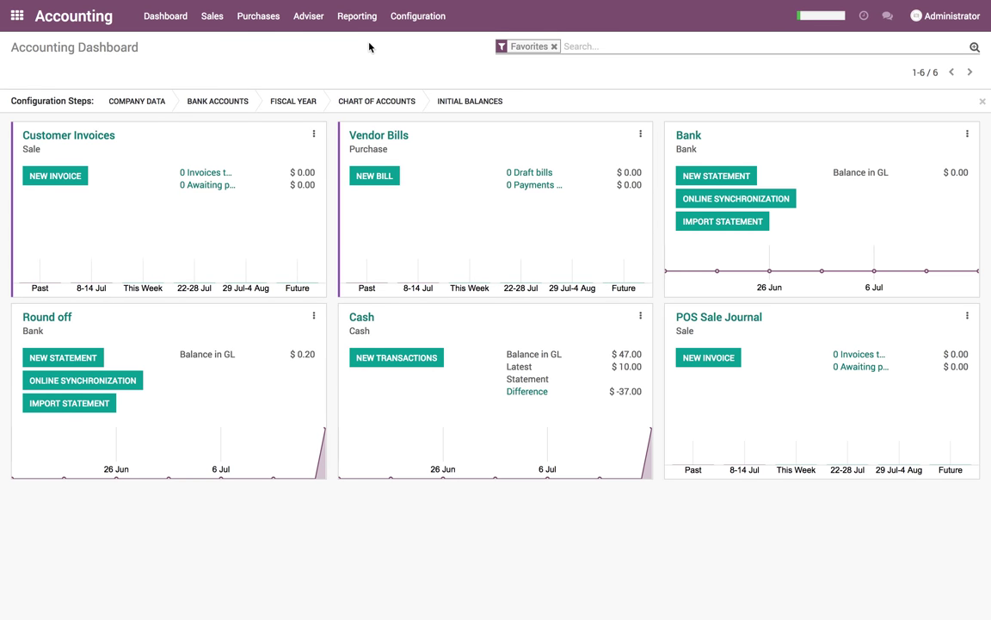
pyautogui.click(360, 17)
pyautogui.click(377, 62)
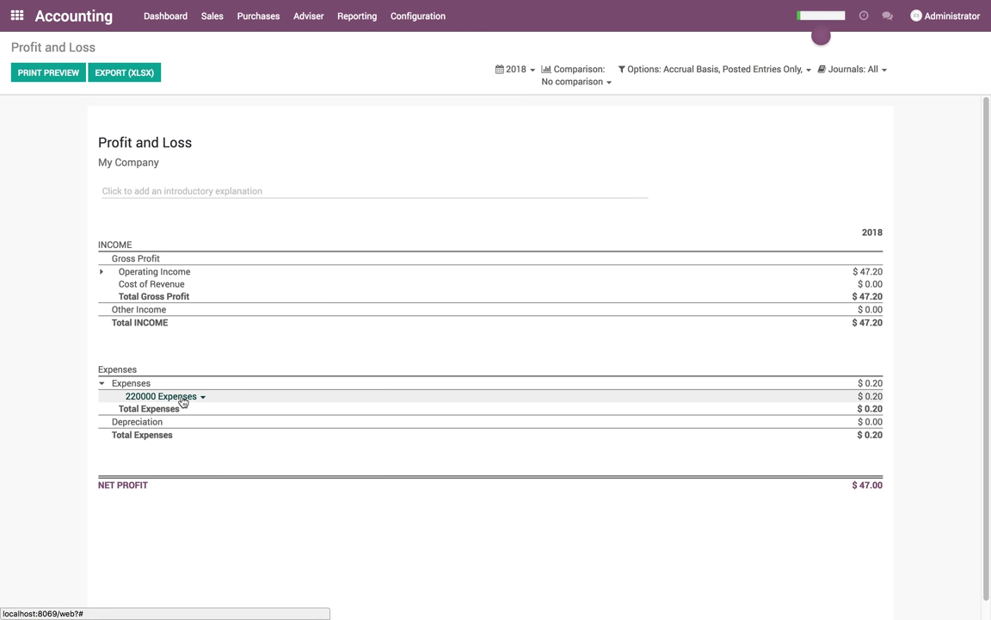
pyautogui.moveTo(871, 397); pyautogui.dragTo(680, 410)
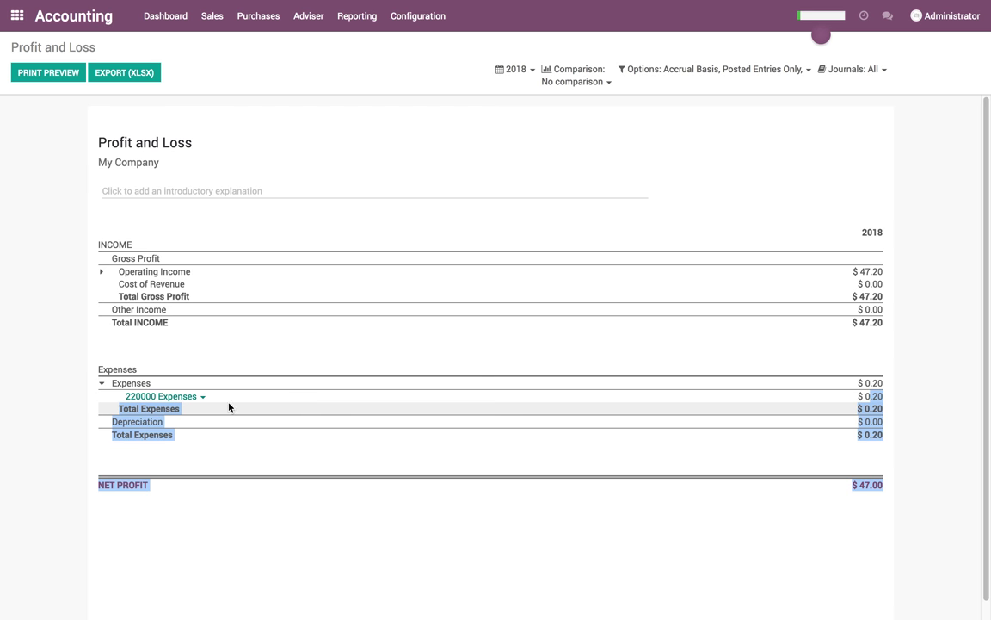
pyautogui.click(206, 395)
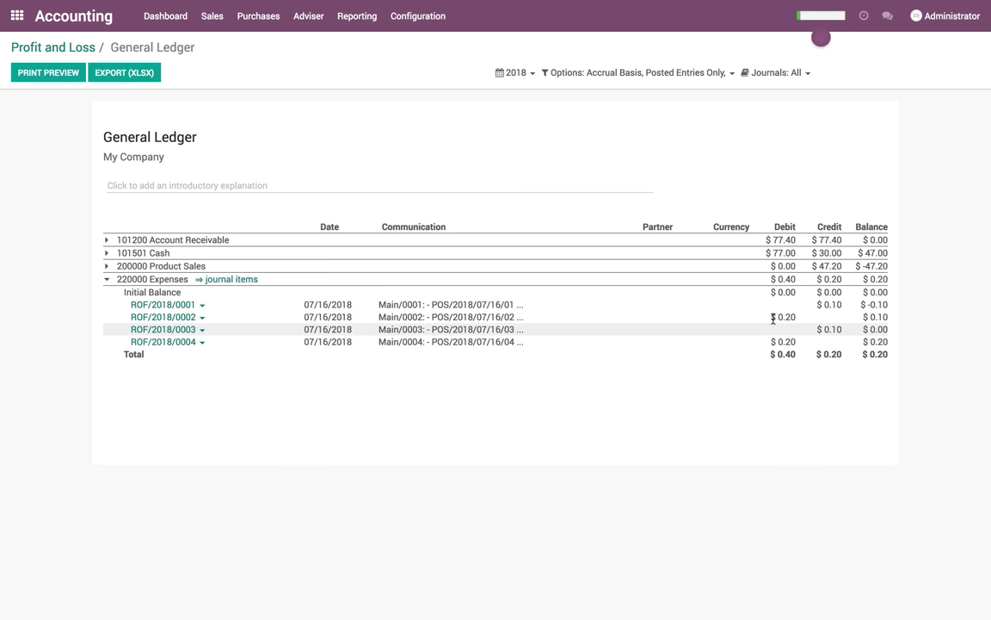
pyautogui.moveTo(824, 343); pyautogui.dragTo(310, 306)
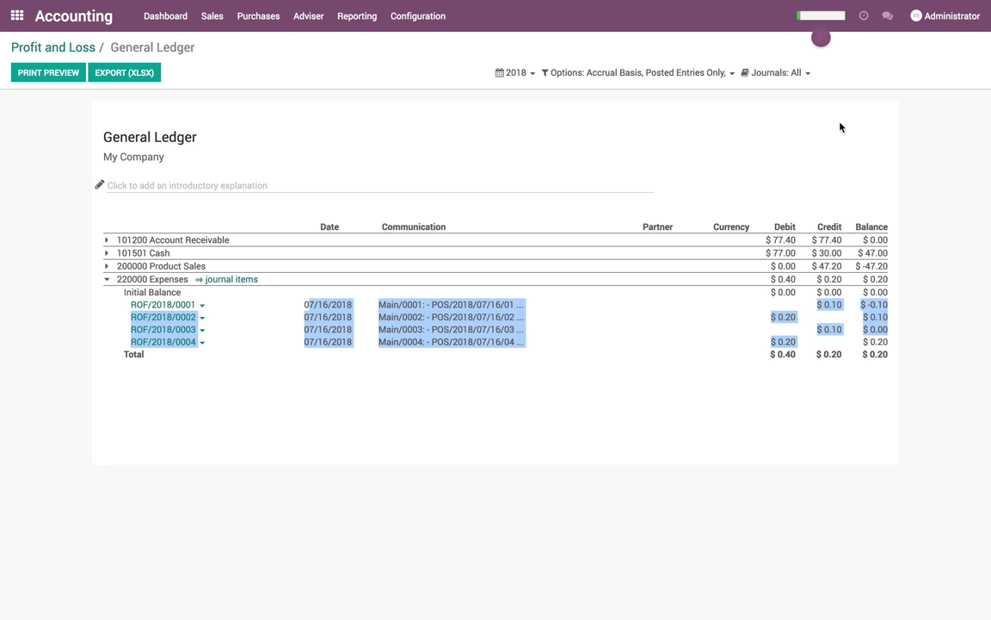
# Return to Point of Sale, start a new Main session and add one Bacardi and one Carlsberg to the order.
pyautogui.click(17, 15)
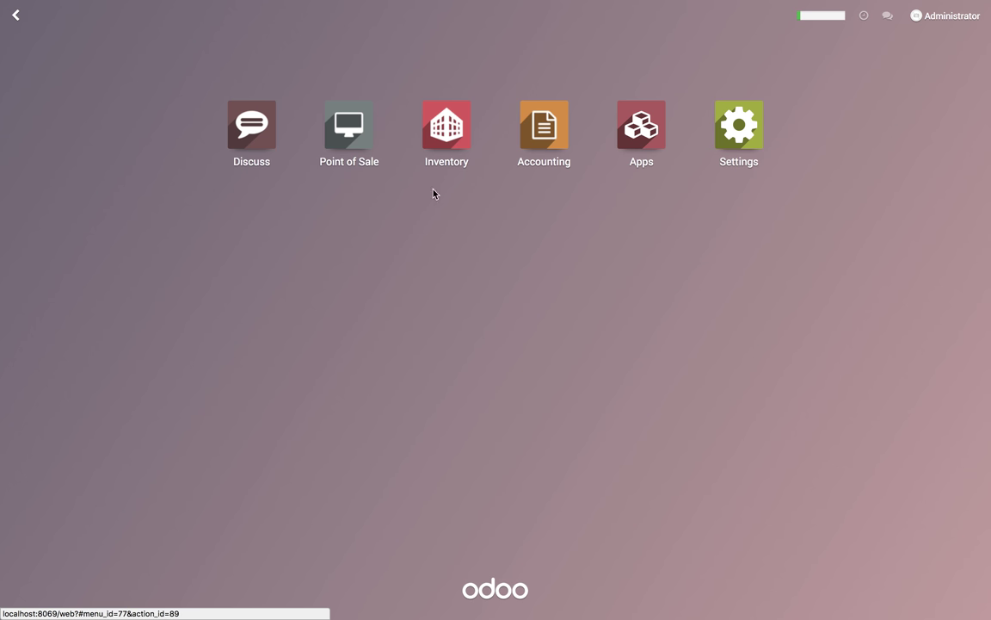
pyautogui.click(344, 137)
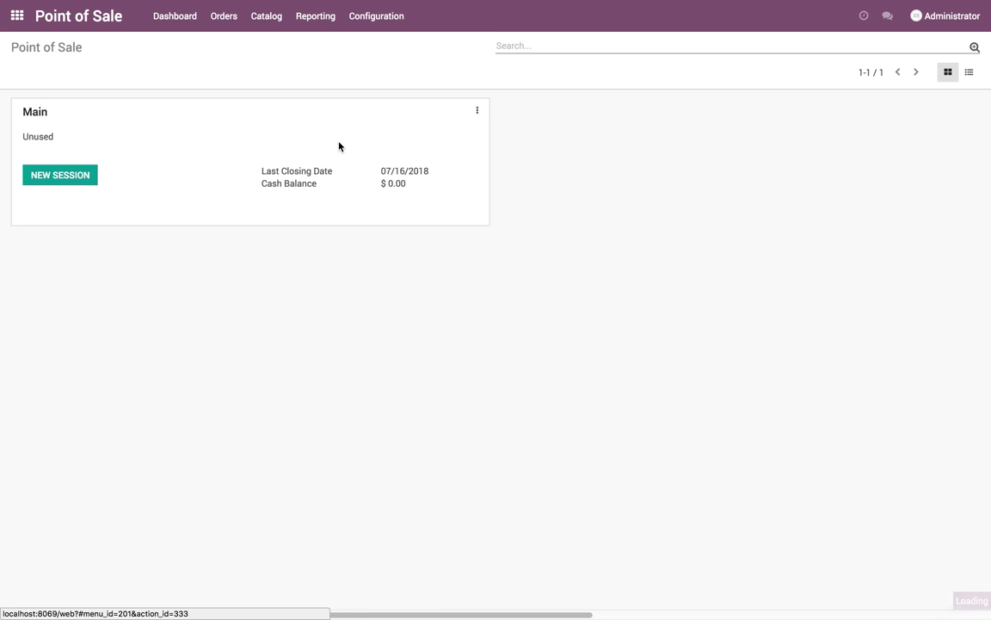
pyautogui.click(62, 176)
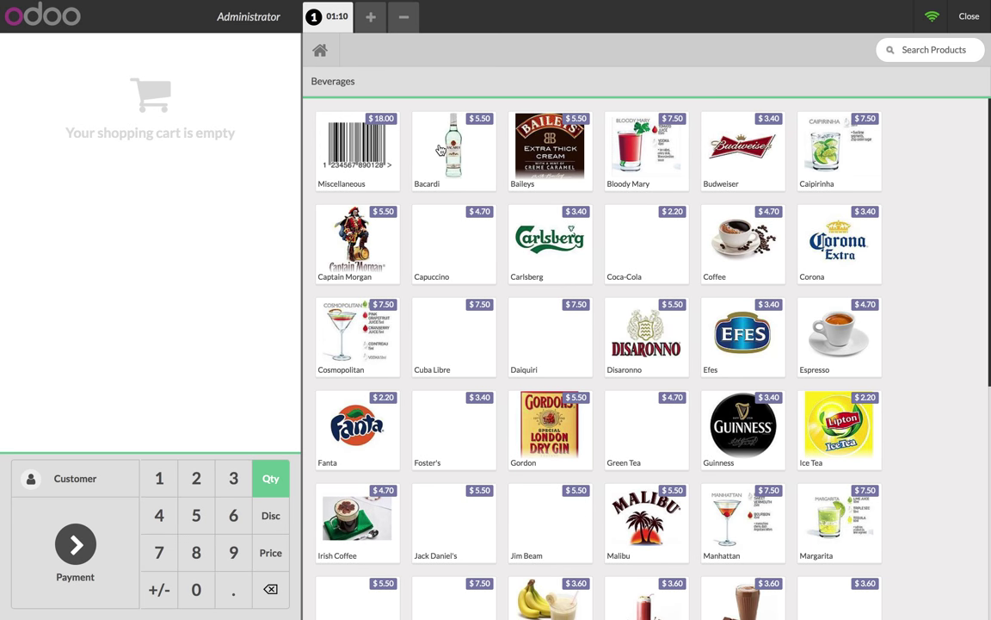
pyautogui.click(440, 151)
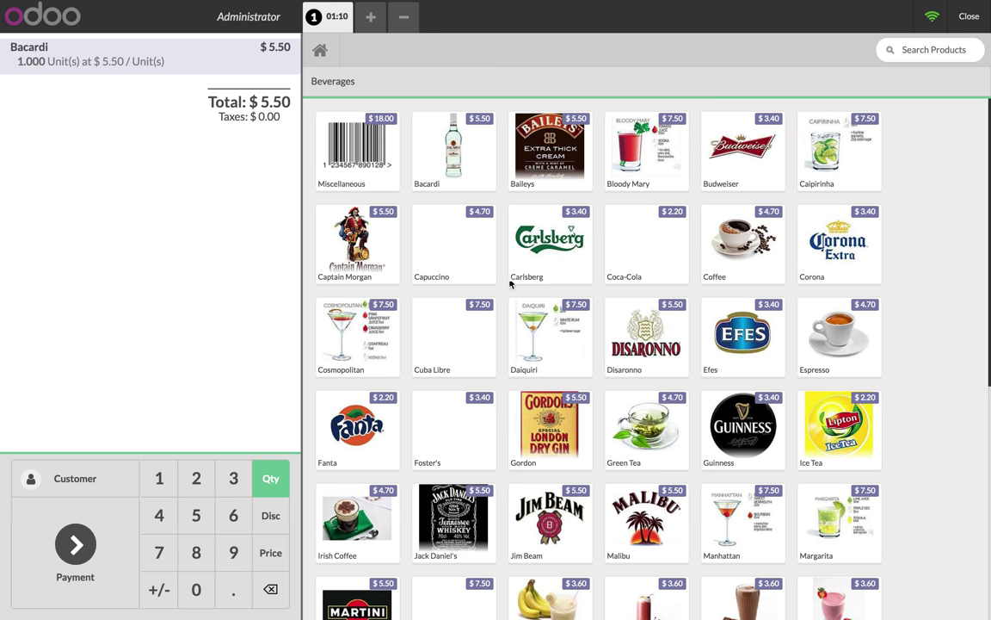
pyautogui.click(526, 220)
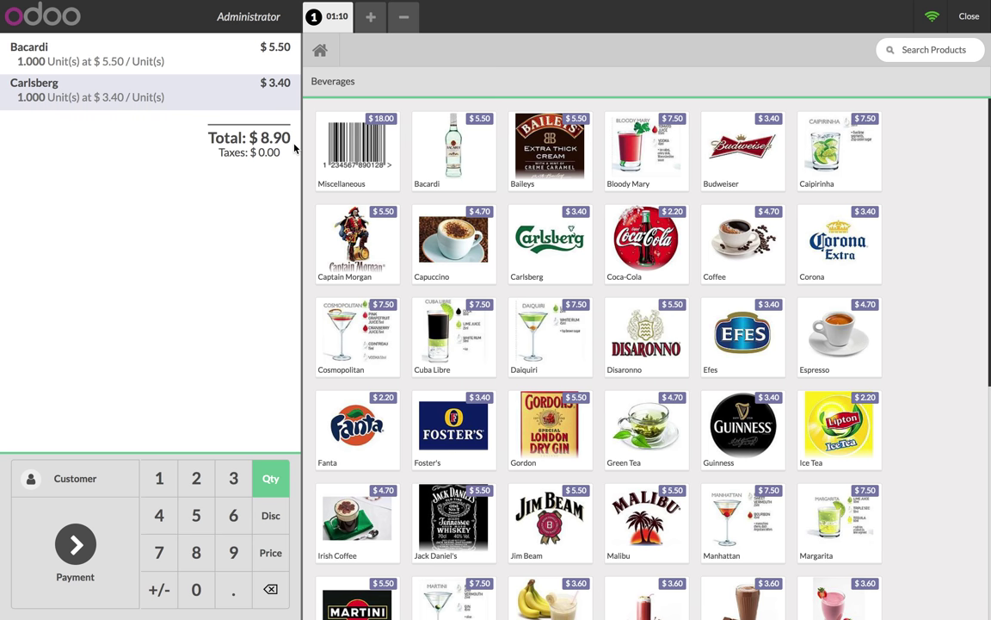
# Pay the order with 9.00 in Cash (USD) and -0.10 as Round off (USD), validate it and proceed to a new order.
pyautogui.click(97, 551)
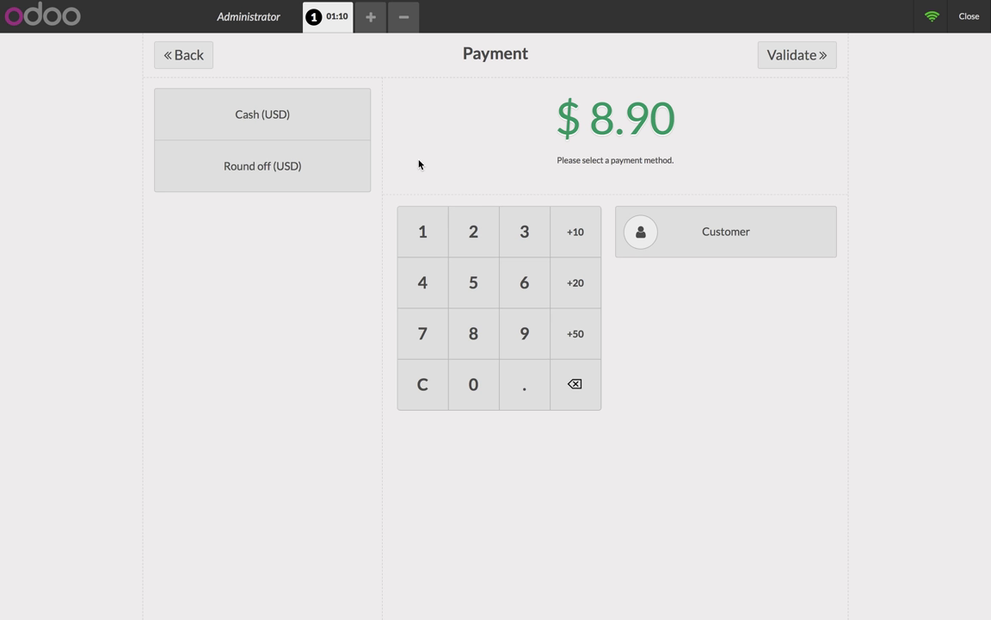
pyautogui.click(277, 129)
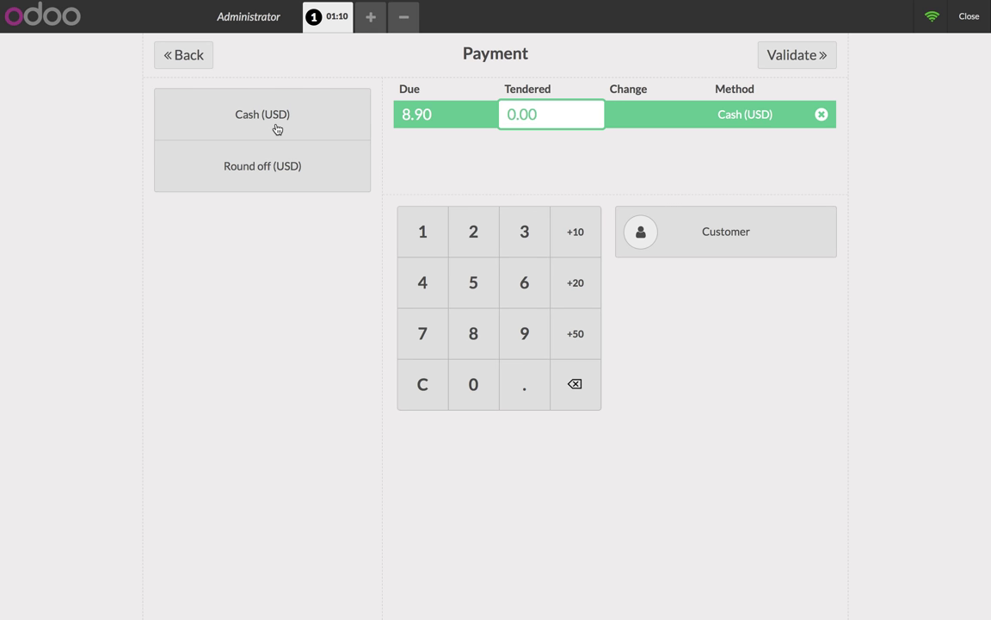
pyautogui.write('9')
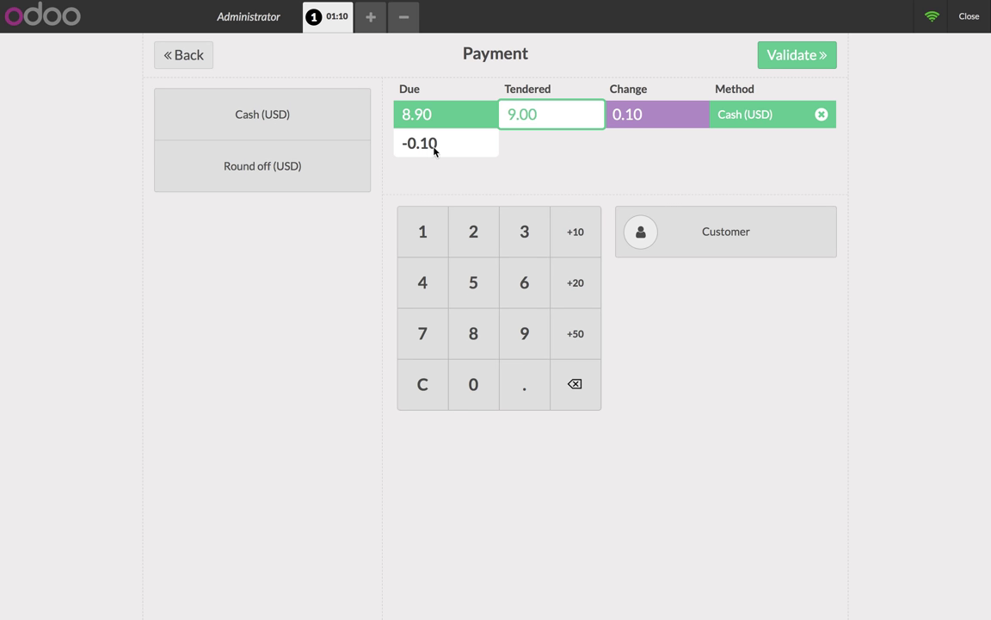
pyautogui.click(267, 178)
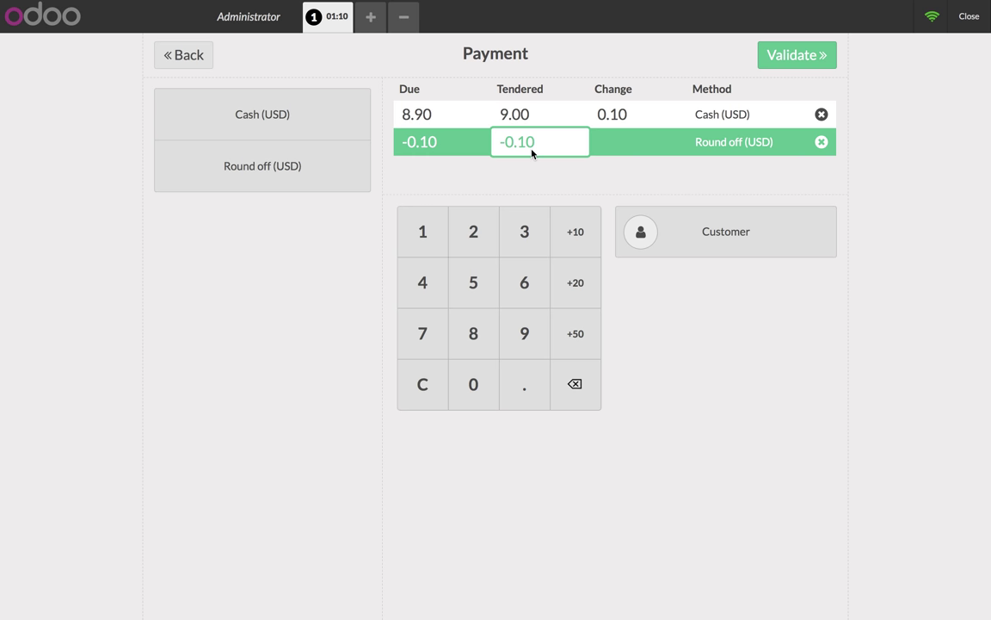
pyautogui.click(819, 58)
pyautogui.click(818, 58)
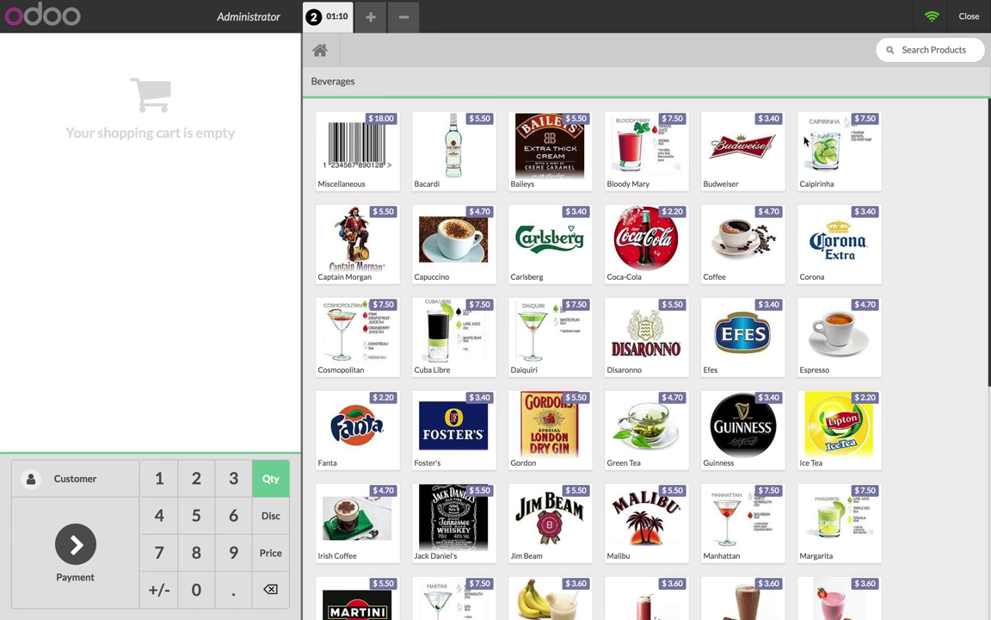
# Add one each of Bloody Mary, Budweiser, Coffee, Coca-Cola, Carlsberg and Capuccino to the order.
pyautogui.click(613, 138)
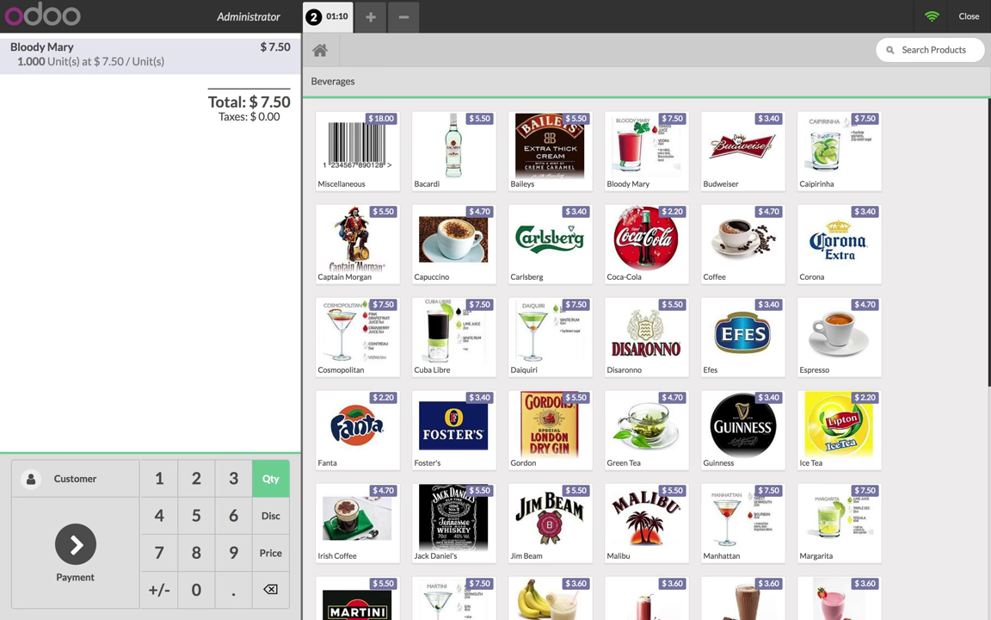
pyautogui.click(755, 138)
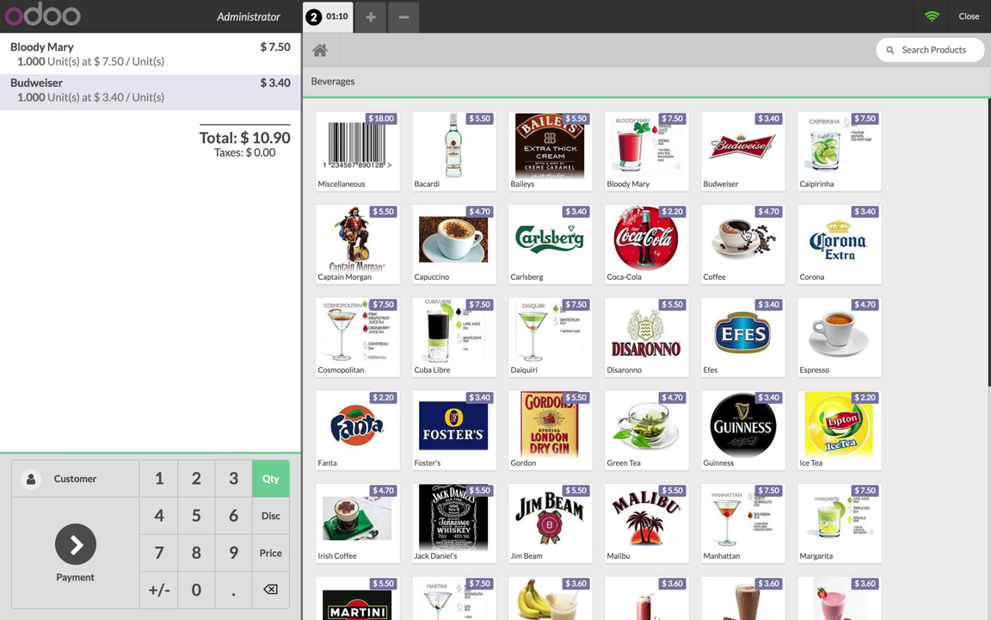
pyautogui.click(750, 259)
pyautogui.click(654, 265)
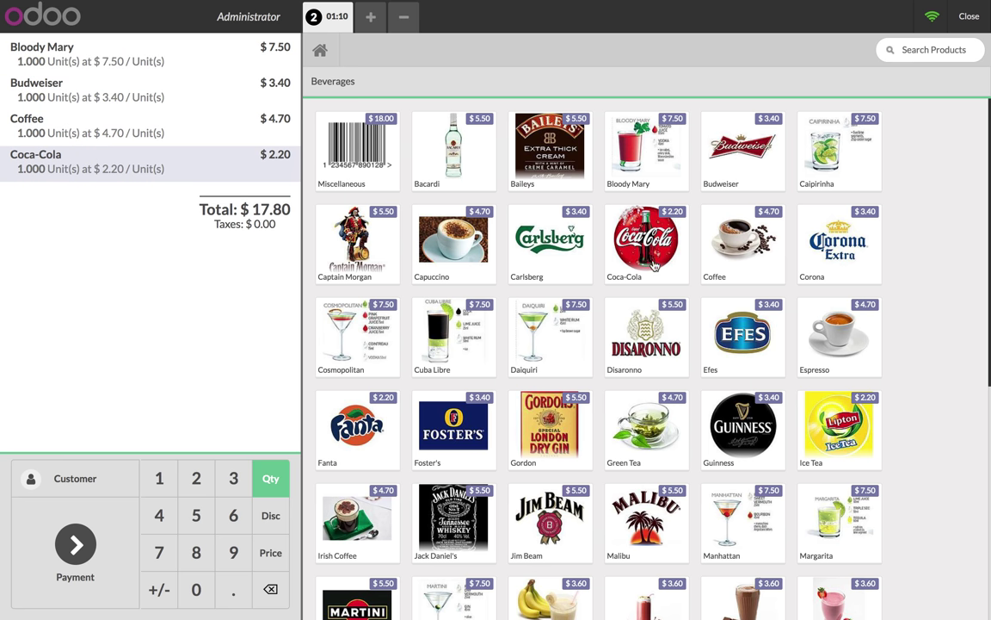
pyautogui.click(577, 263)
pyautogui.click(434, 216)
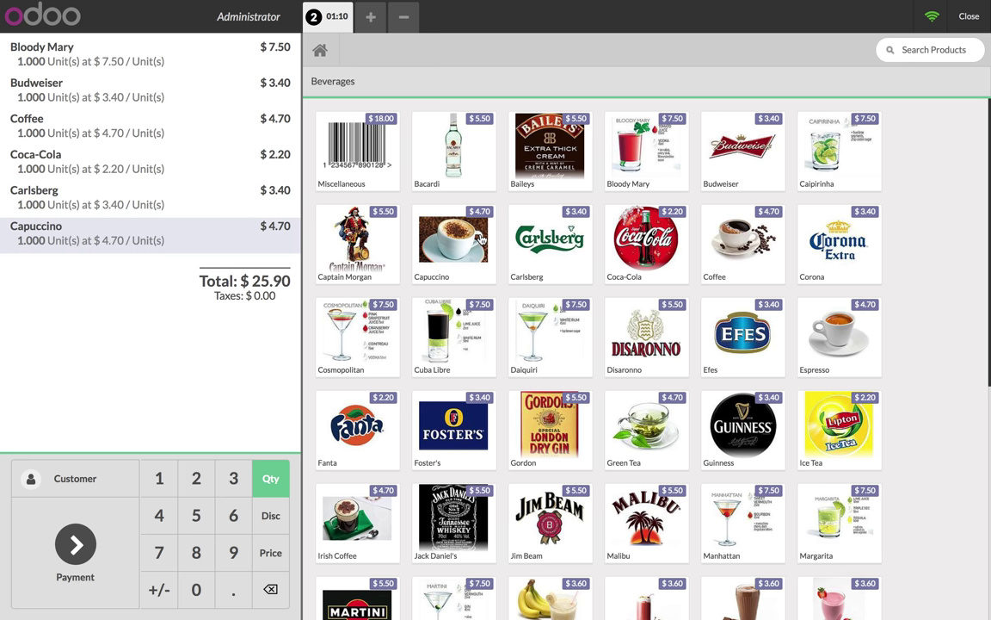
# Proceed to payment for the six-item order and tender 50.00 in Cash (USD).
pyautogui.click(127, 527)
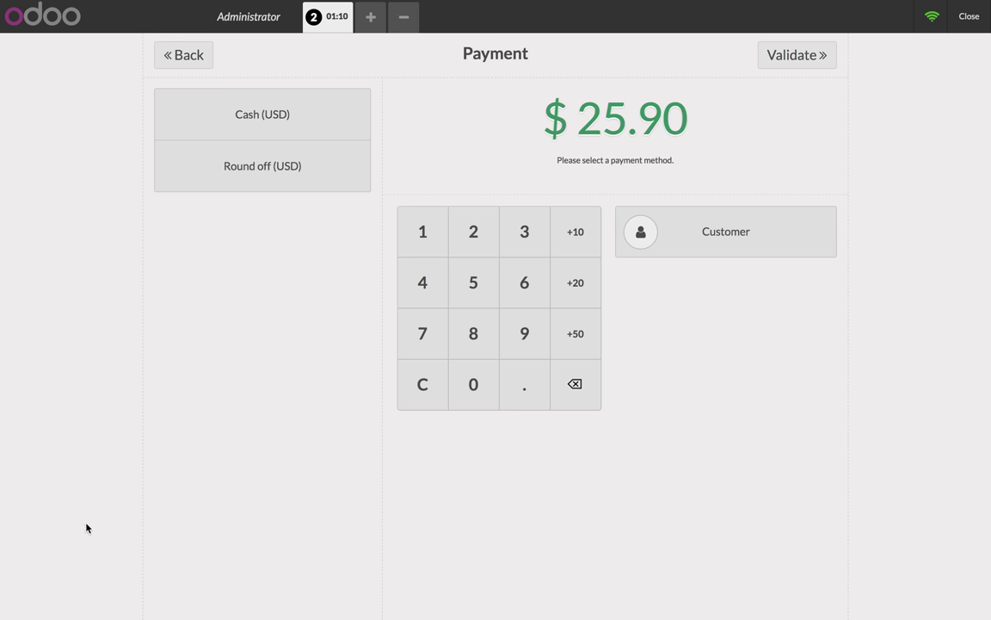
pyautogui.click(312, 103)
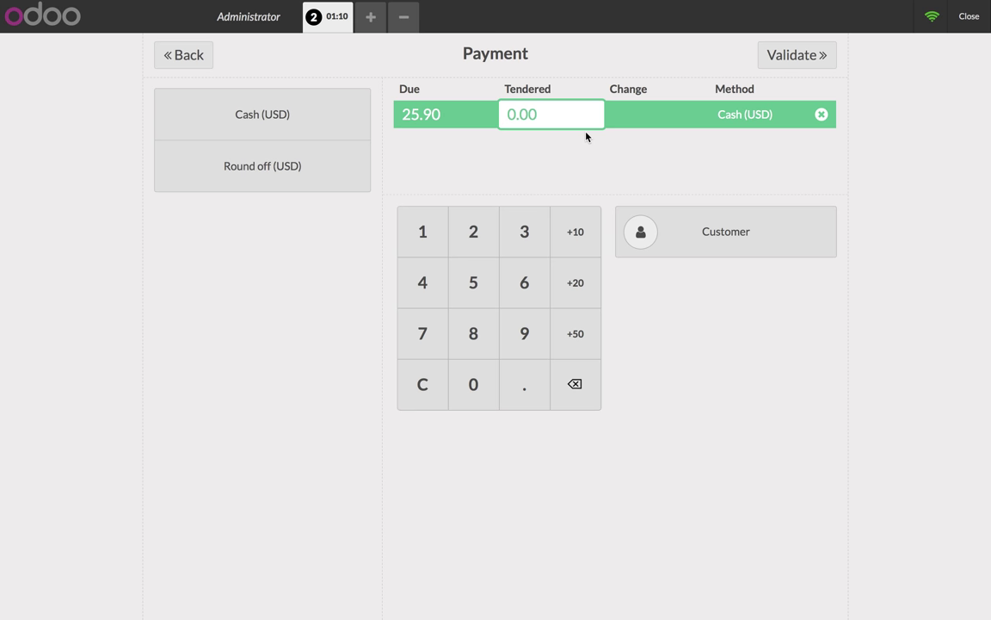
pyautogui.write('50')
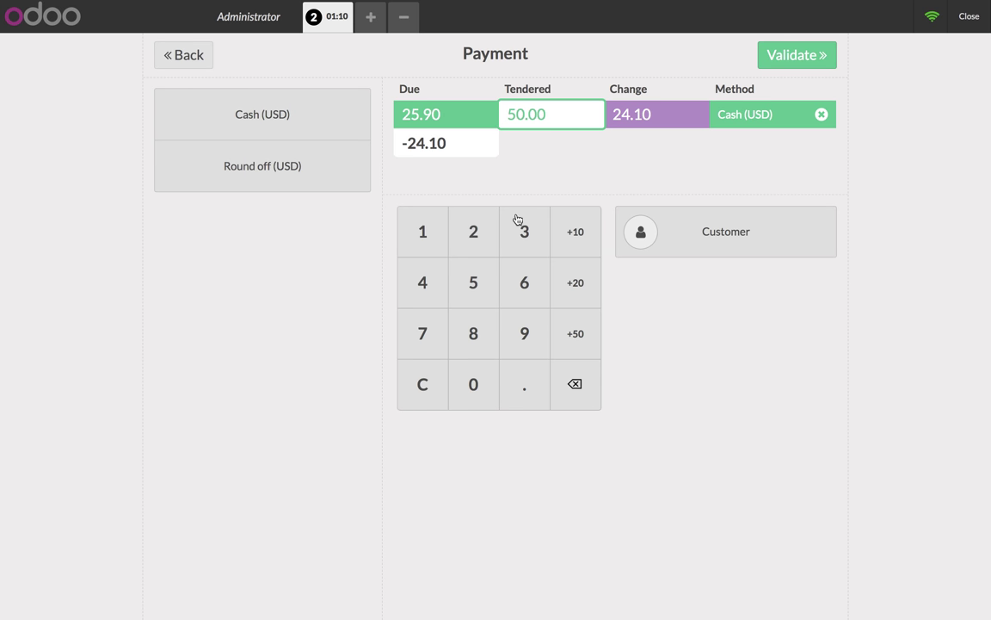
# Add a Round off (USD) payment of -0.10, validate the order and proceed to a new one.
pyautogui.click(291, 177)
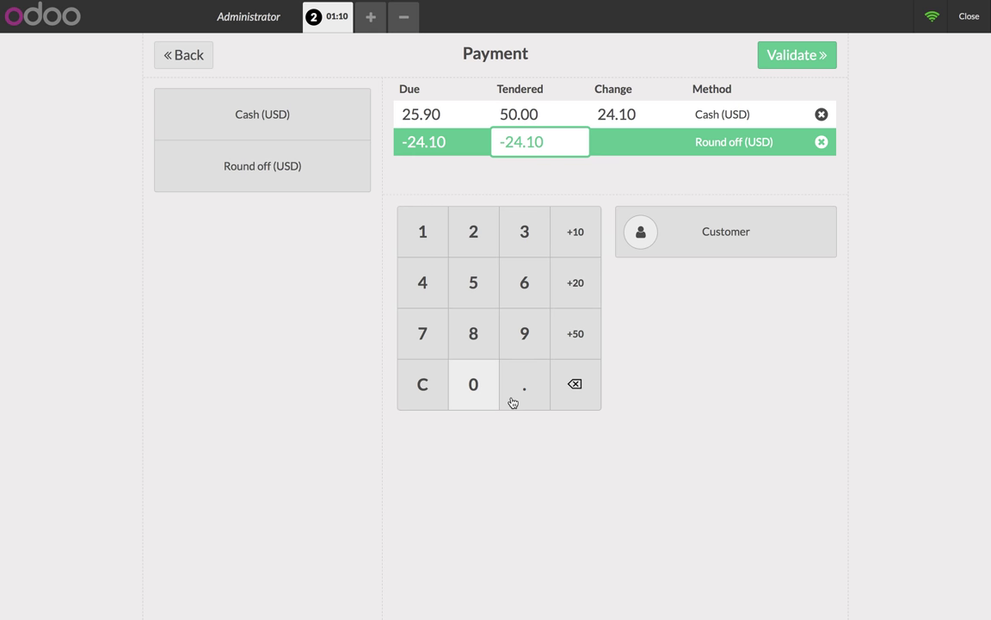
pyautogui.click(475, 389)
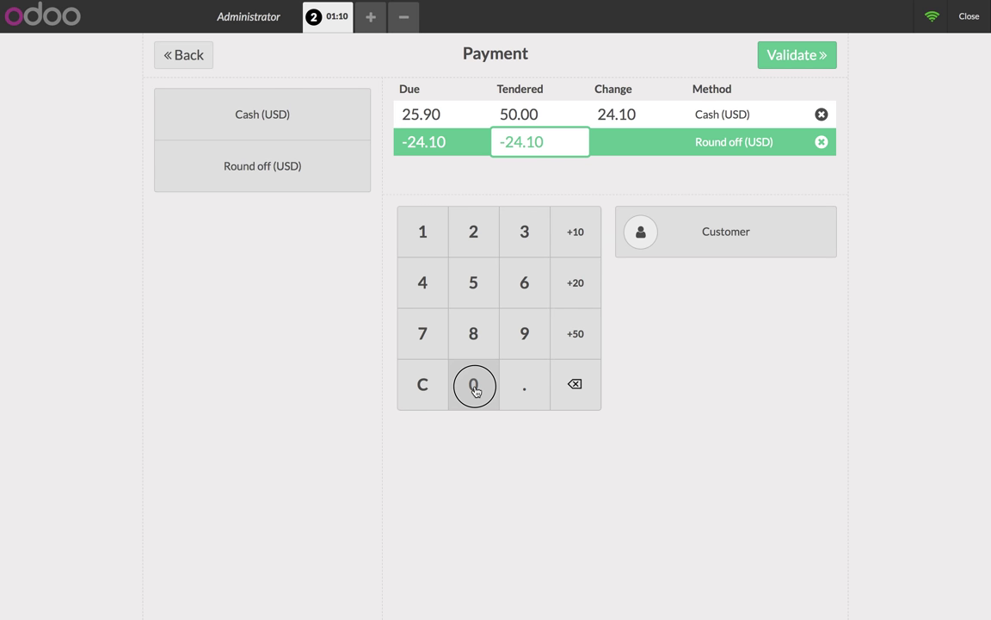
pyautogui.click(524, 385)
pyautogui.click(421, 248)
pyautogui.click(482, 385)
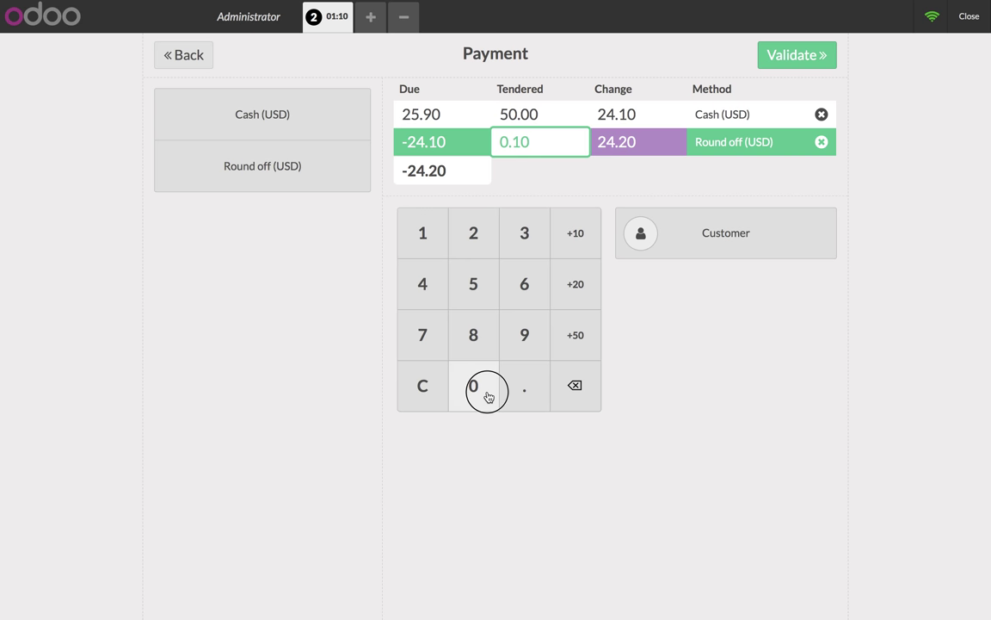
pyautogui.press('-')
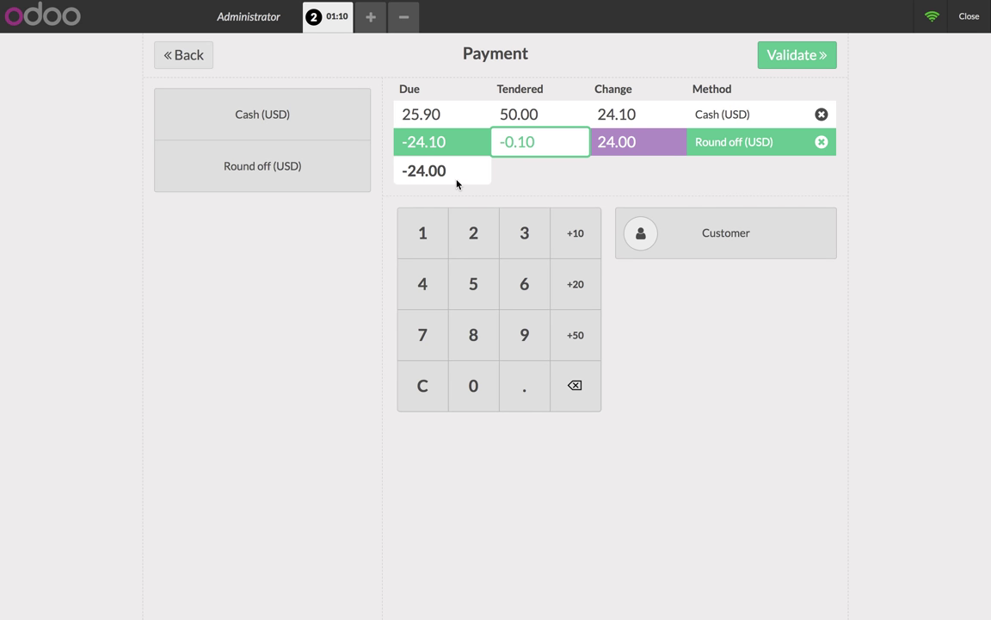
pyautogui.click(796, 57)
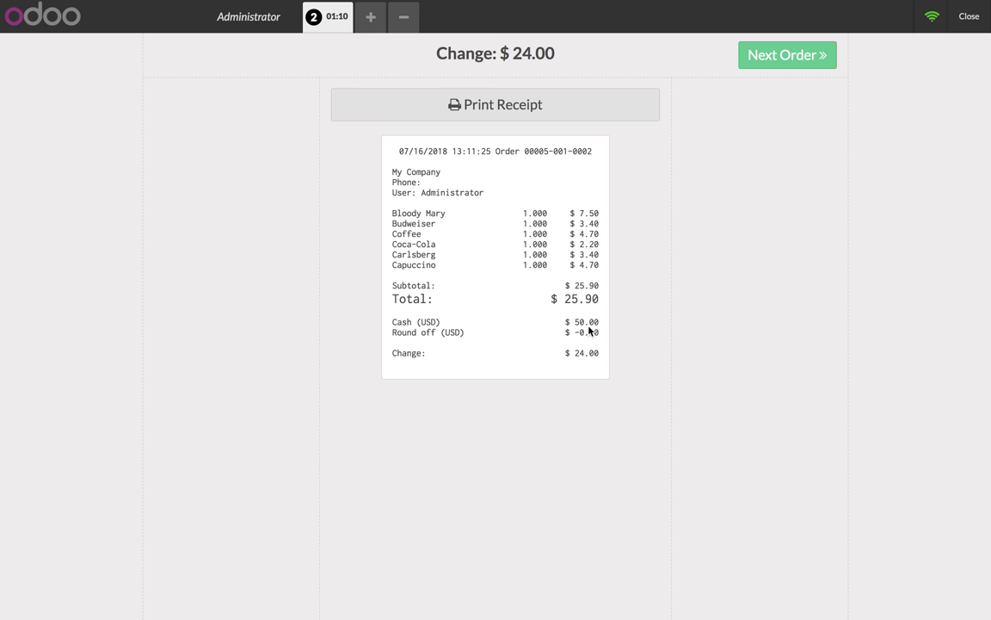
pyautogui.click(775, 68)
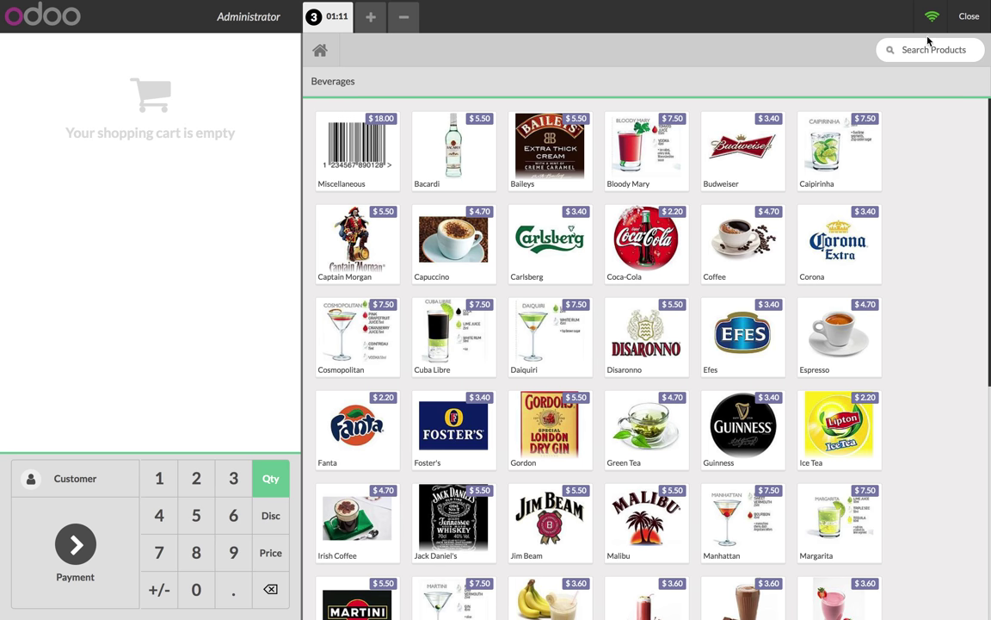
# Close the Main point of sale session, validate its closing and post the entries.
pyautogui.click(967, 19)
pyautogui.click(969, 22)
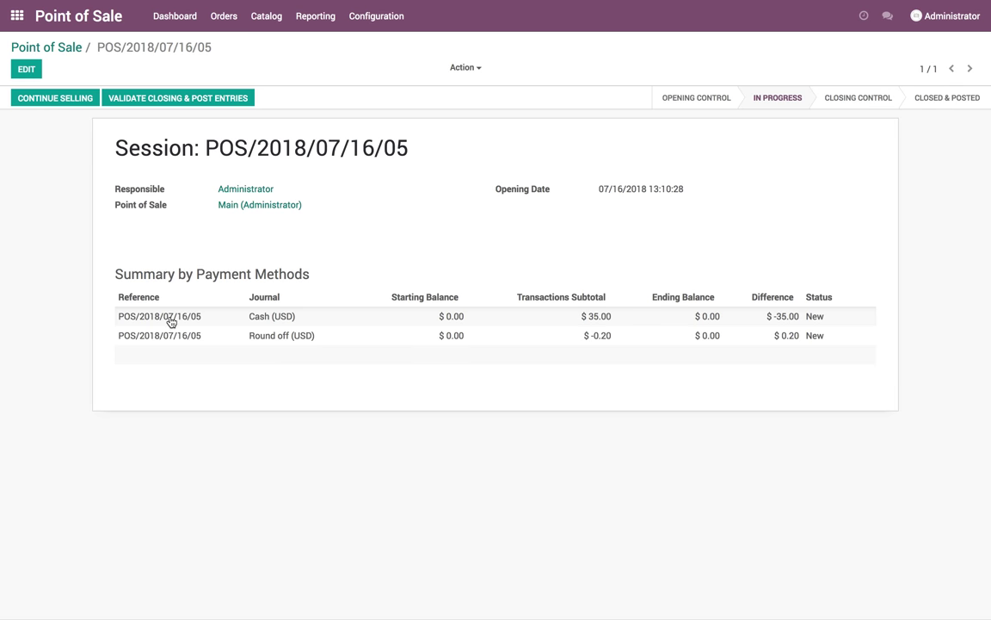
pyautogui.click(158, 101)
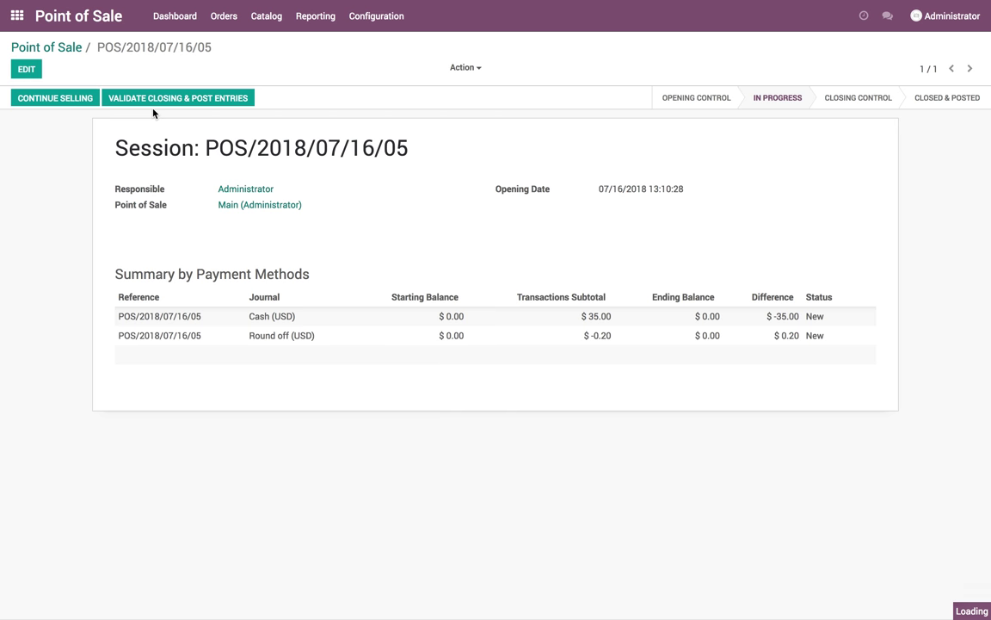
pyautogui.click(29, 50)
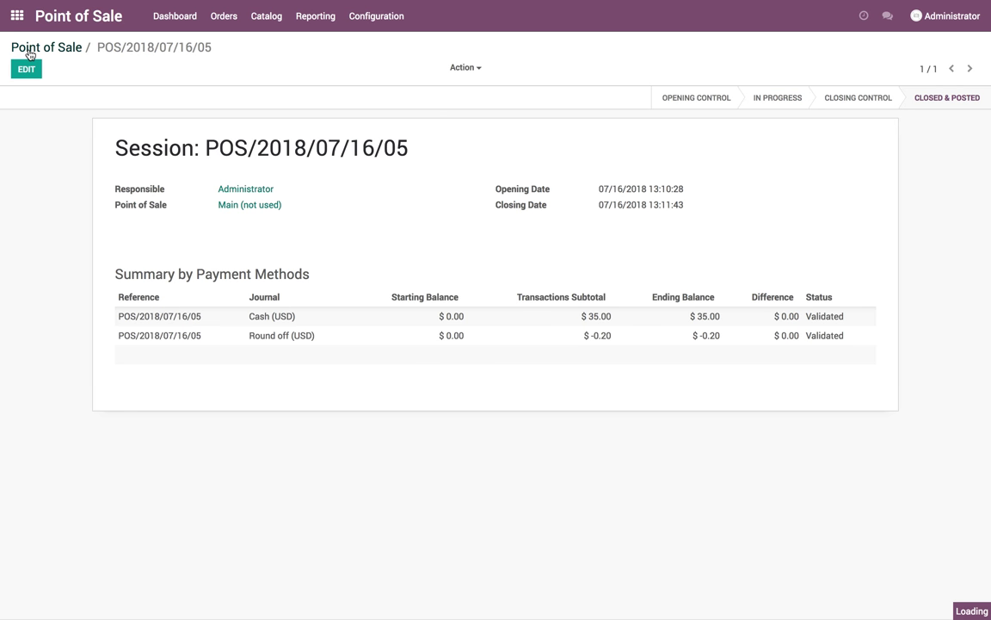
# Switch to Accounting and examine the expenses and the expanded Operating Income in the Profit and Loss report.
pyautogui.click(16, 17)
pyautogui.click(582, 151)
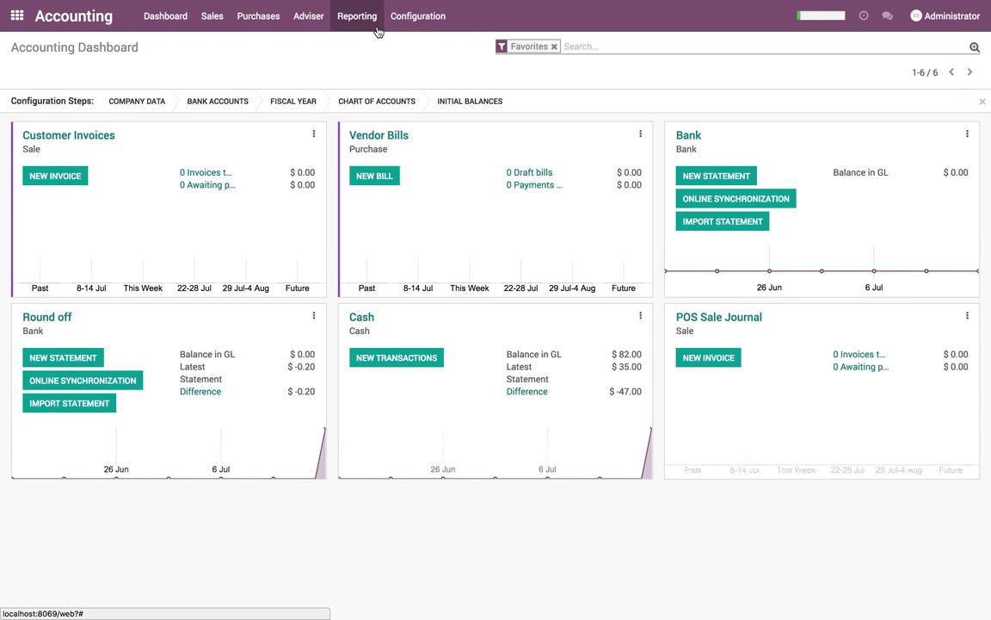
pyautogui.click(377, 26)
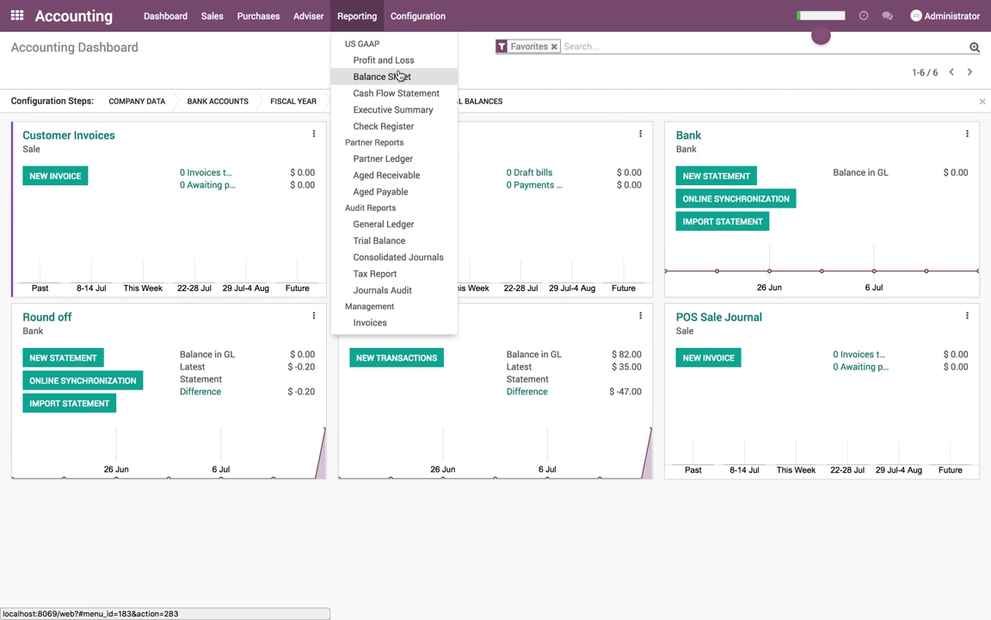
pyautogui.click(399, 62)
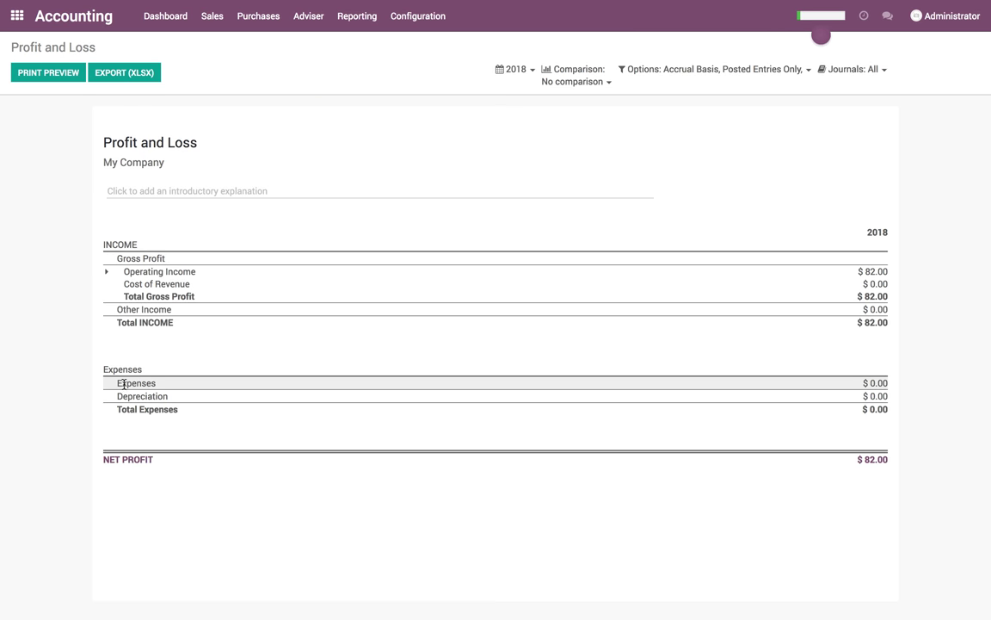
pyautogui.moveTo(118, 383); pyautogui.dragTo(891, 420)
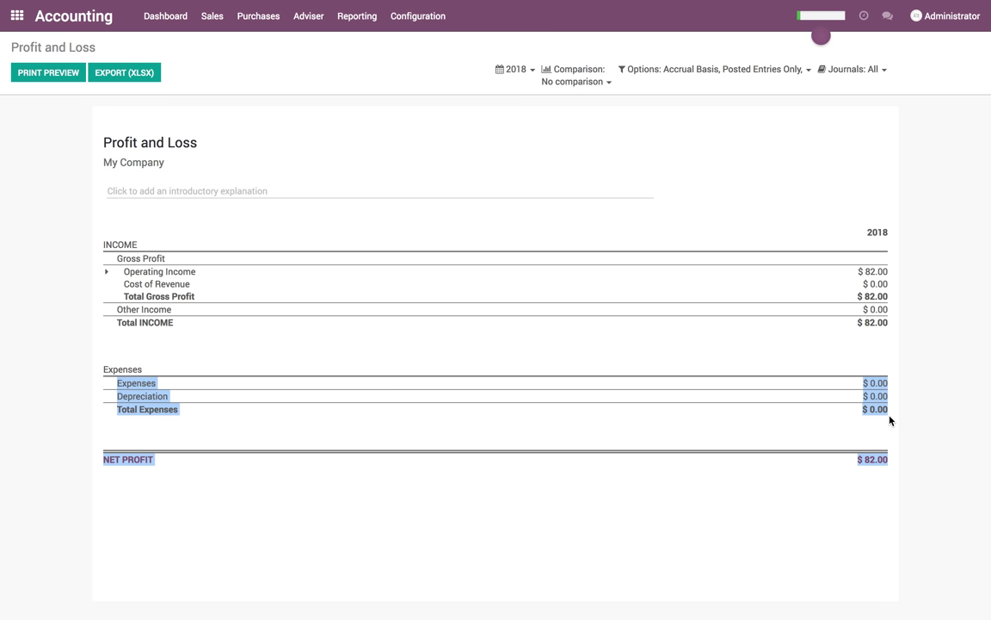
pyautogui.click(890, 420)
pyautogui.click(109, 272)
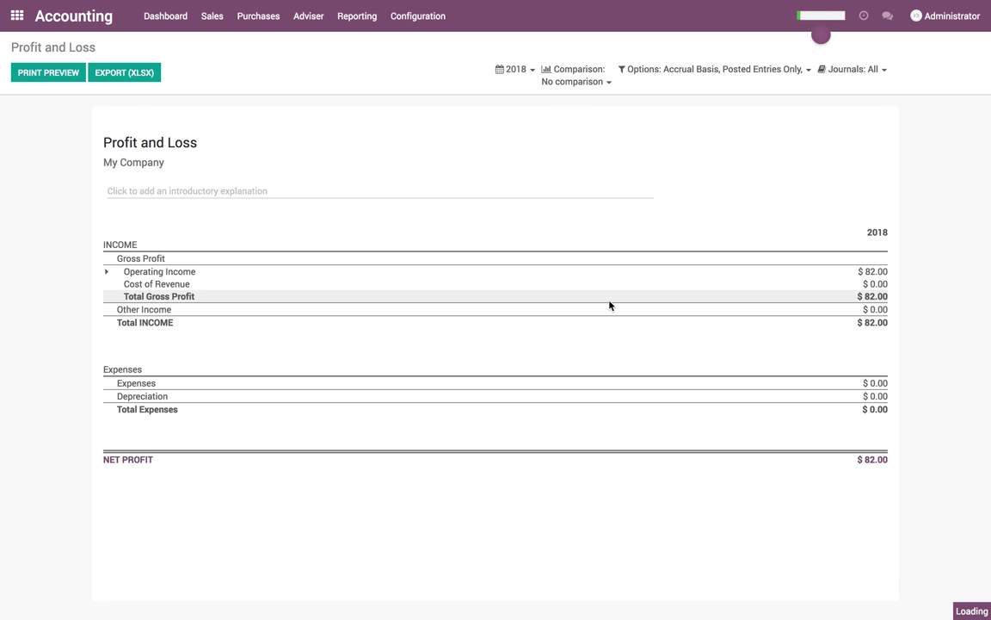
# Examine the round-off entries and running balance of the 220000 Expenses account in the General Ledger.
pyautogui.click(350, 21)
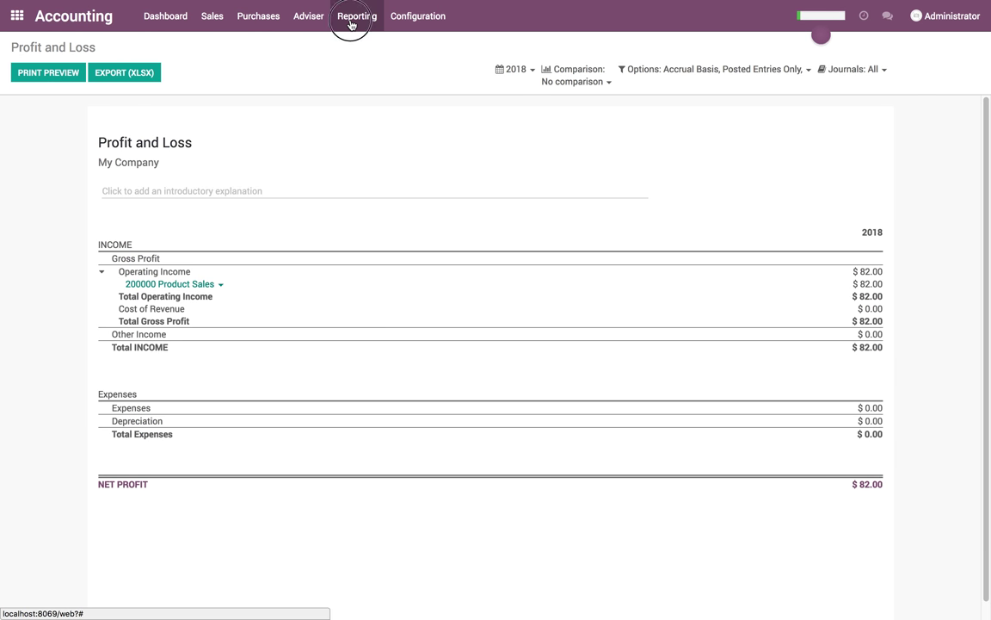
pyautogui.click(395, 224)
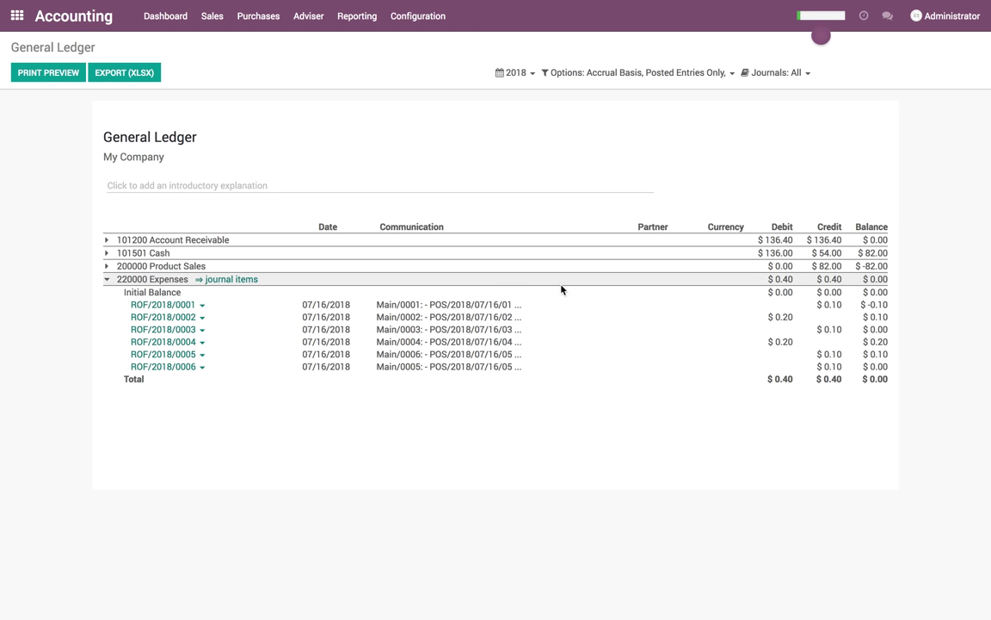
pyautogui.doubleClick(877, 366)
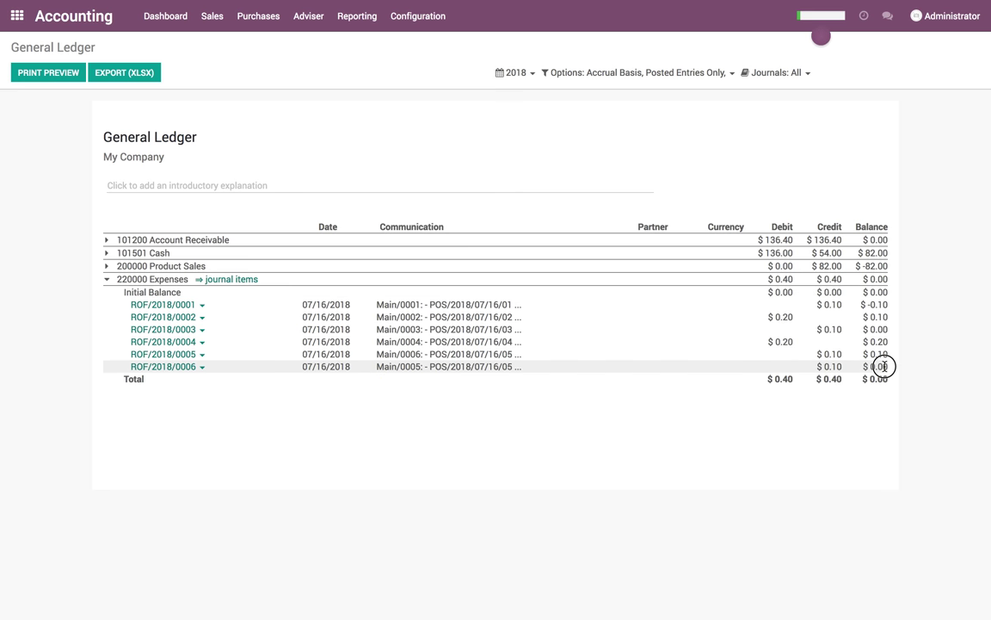
pyautogui.moveTo(129, 293); pyautogui.dragTo(884, 366)
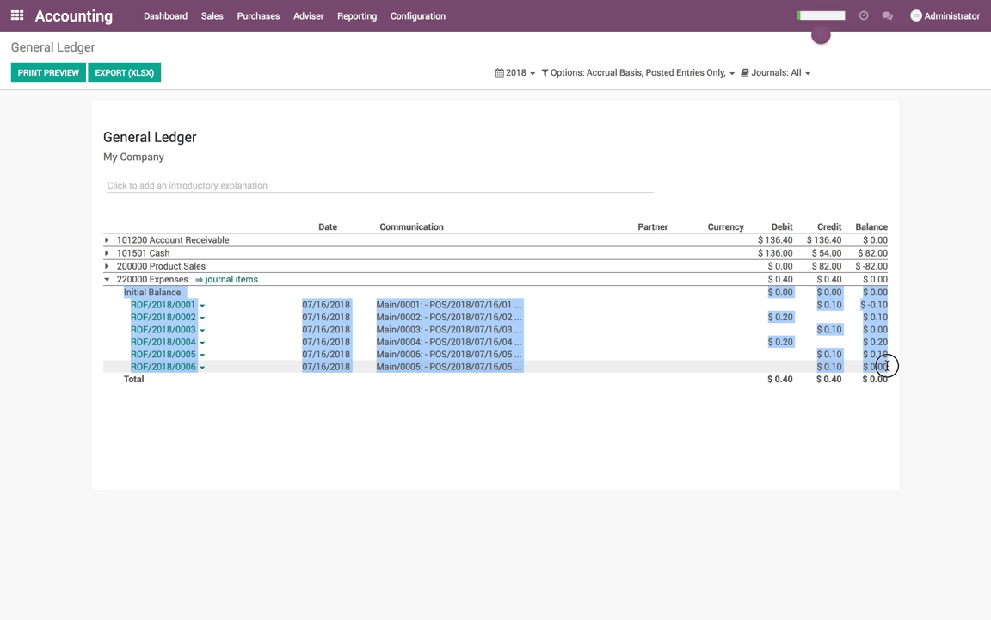